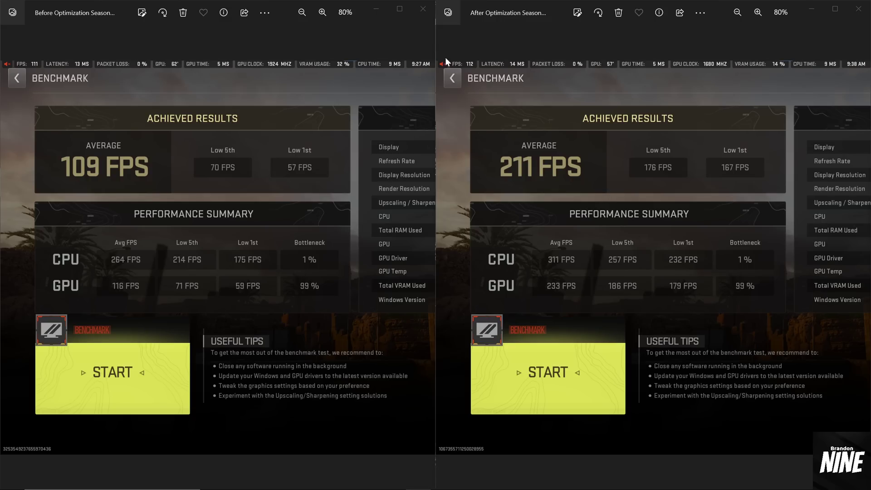
Minimize the before and after benchmark images and open the Modern Warfare II Multiplayer section.
{"action": "left_click", "coordinate": [376, 10]}
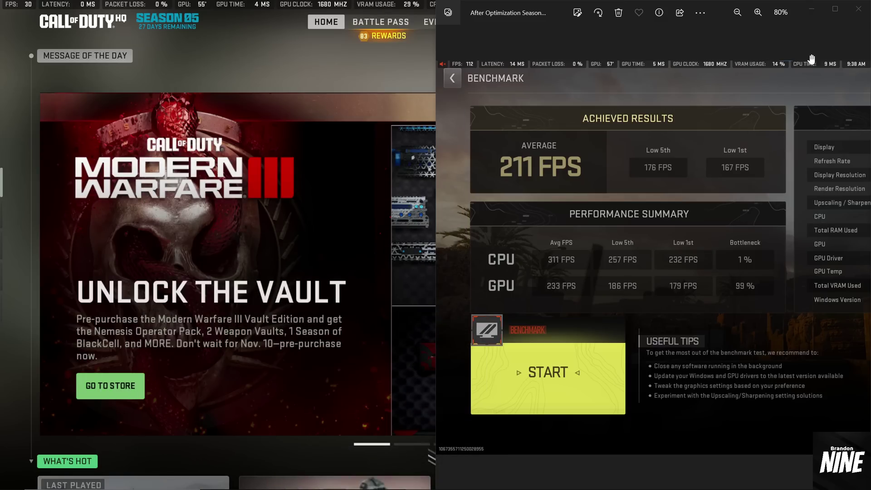
{"action": "left_click", "coordinate": [811, 10]}
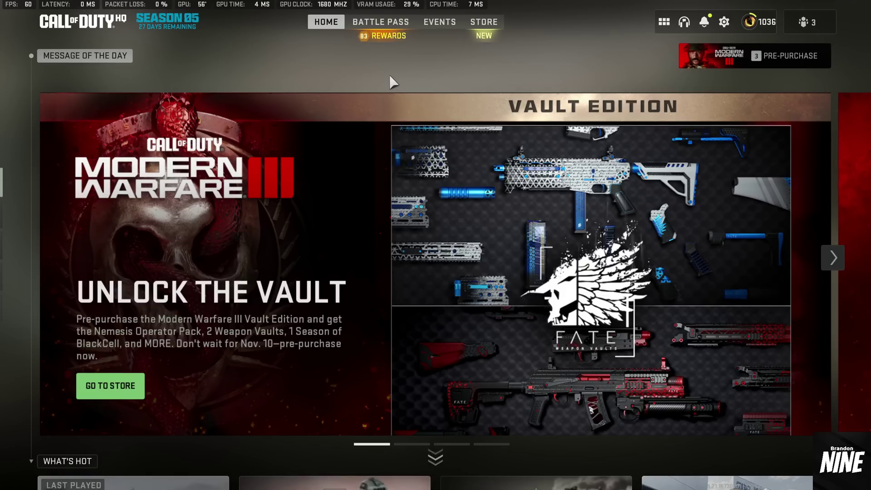
{"action": "scroll", "coordinate": [390, 85], "scroll_direction": "down", "scroll_amount": 1}
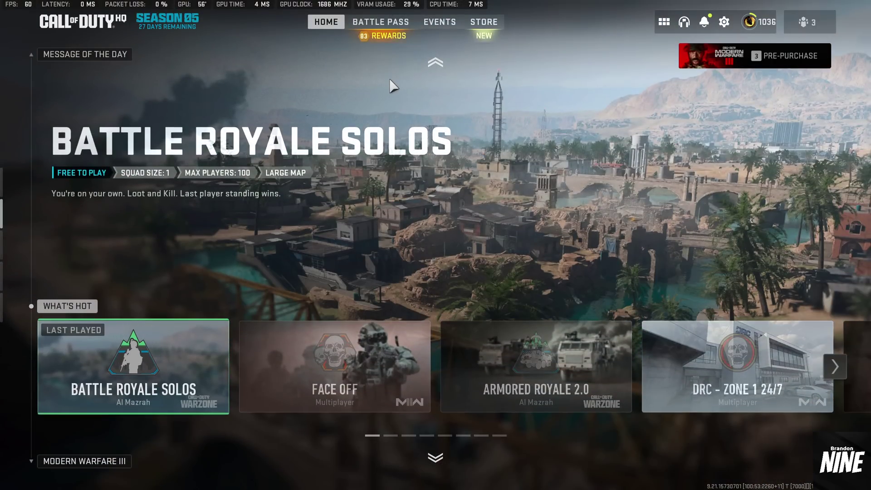
{"action": "scroll", "coordinate": [390, 85], "scroll_direction": "down", "scroll_amount": 2}
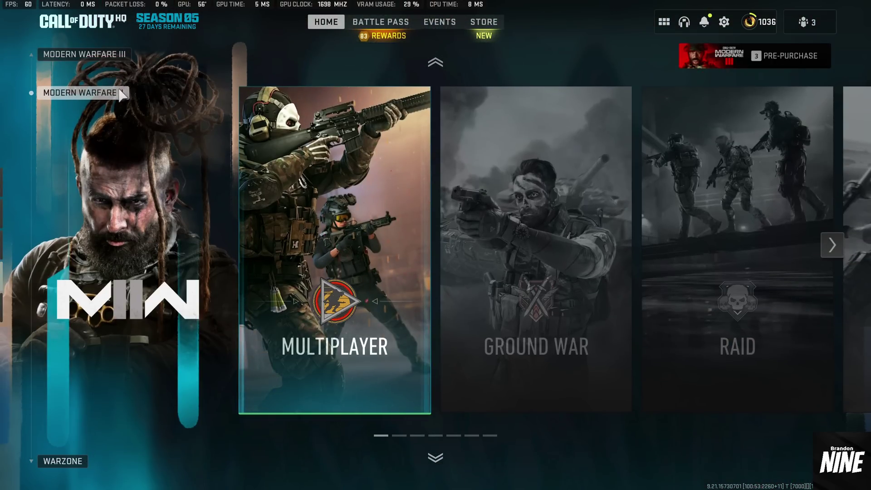
{"action": "left_click", "coordinate": [374, 290]}
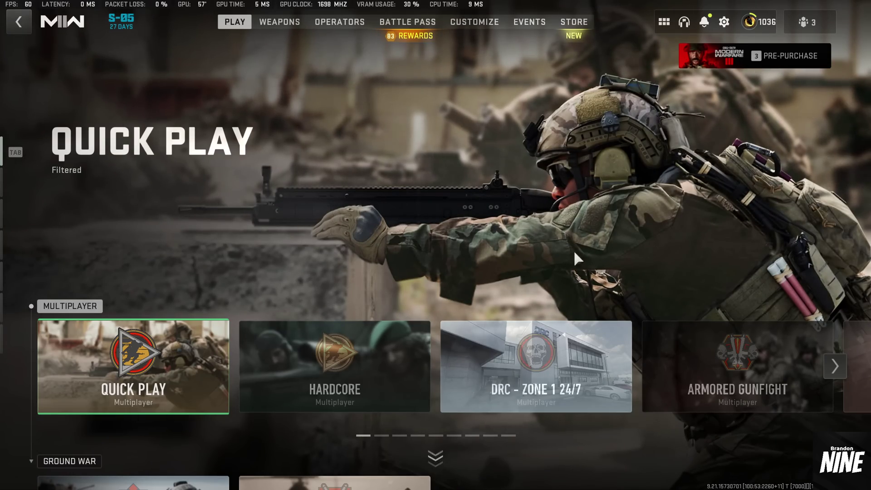
Open the Benchmark page from the Private Match section.
{"action": "scroll", "coordinate": [620, 254], "scroll_direction": "down", "scroll_amount": 2}
{"action": "scroll", "coordinate": [622, 249], "scroll_direction": "down", "scroll_amount": 4}
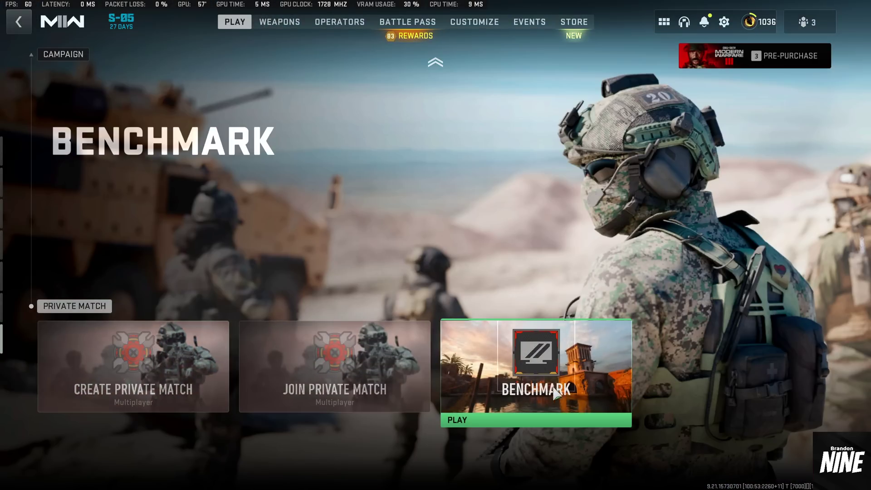
{"action": "left_click", "coordinate": [579, 386]}
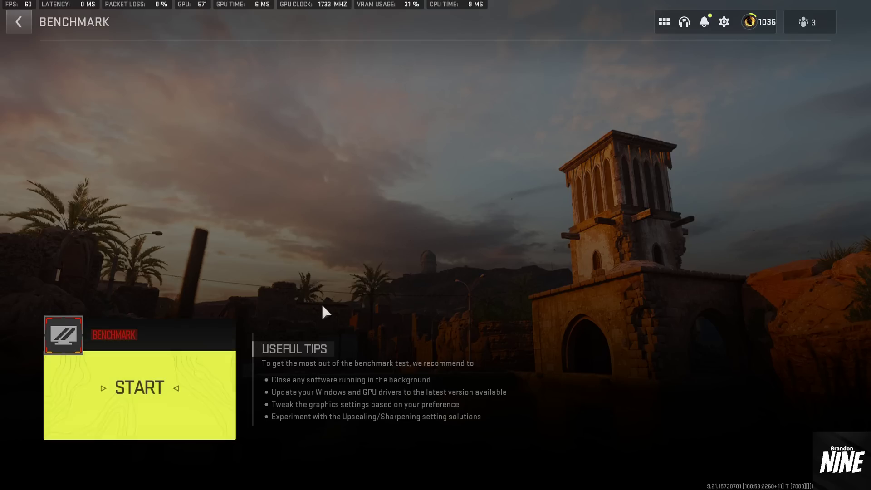
Open the Graphics display settings and keep Display Mode on Fullscreen Borderless.
{"action": "left_click", "coordinate": [725, 24]}
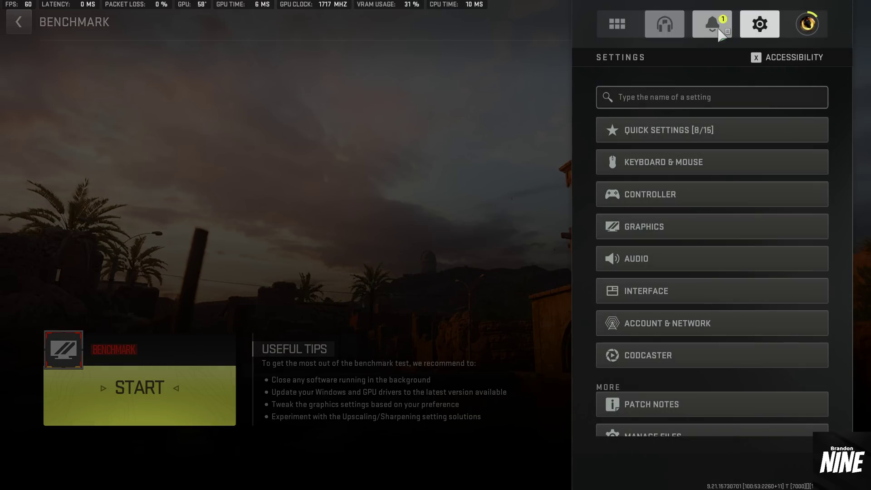
{"action": "left_click", "coordinate": [674, 228]}
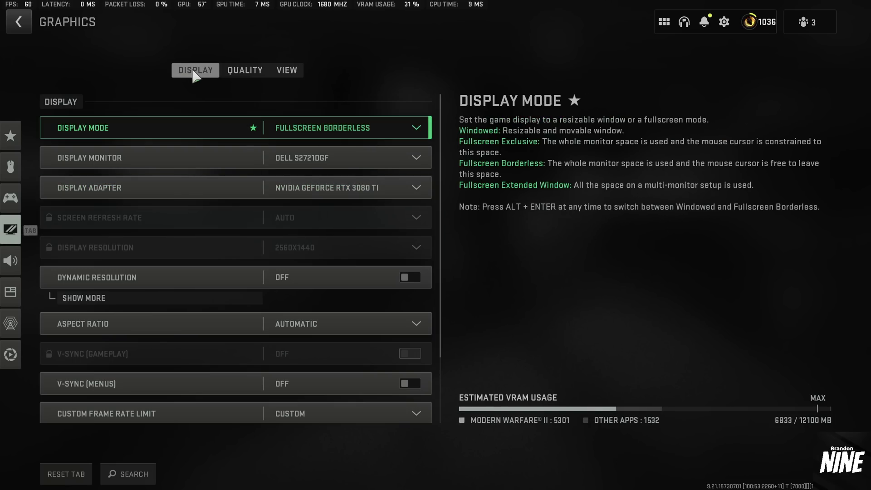
{"action": "left_click", "coordinate": [346, 128]}
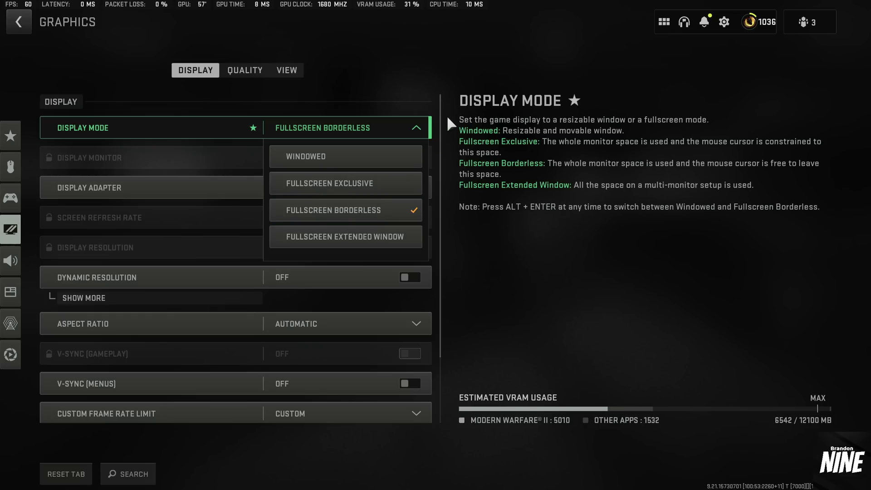
{"action": "left_click", "coordinate": [352, 131]}
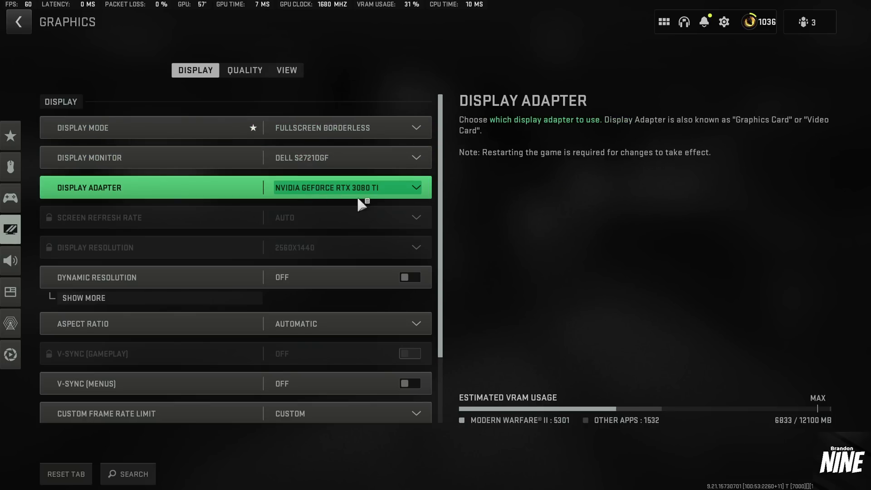
Select DELL S2721DGF as the display monitor and NVIDIA GeForce RTX 3080 Ti as the display adapter.
{"action": "left_click", "coordinate": [334, 155]}
{"action": "left_click", "coordinate": [327, 191]}
{"action": "left_click", "coordinate": [354, 195]}
{"action": "left_click", "coordinate": [341, 223]}
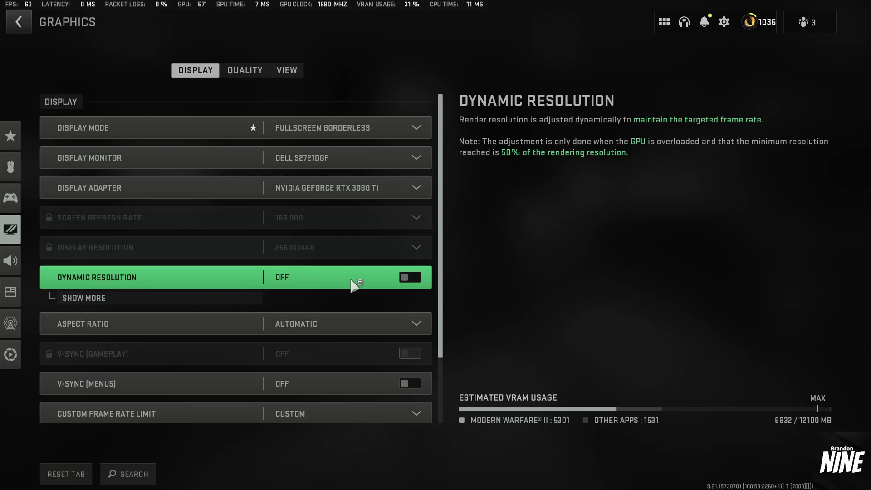
Set the Custom Frame Rate Limit to Unlimited.
{"action": "scroll", "coordinate": [312, 214], "scroll_direction": "down", "scroll_amount": 2}
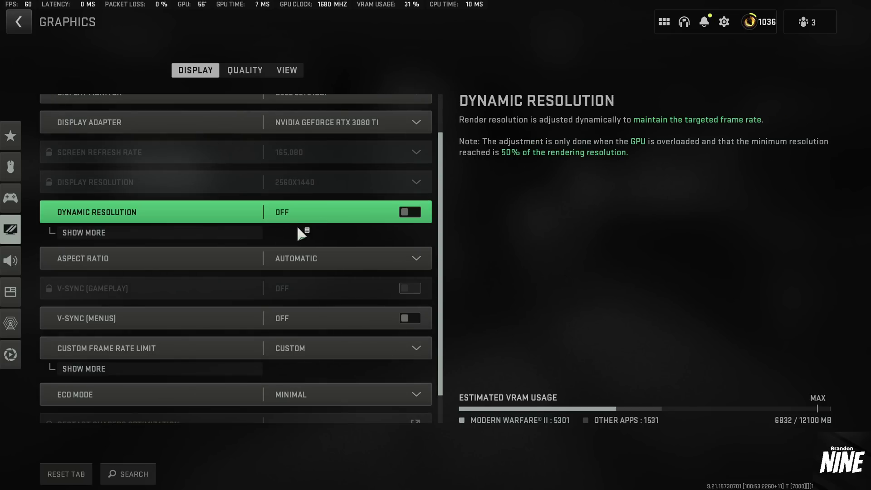
{"action": "scroll", "coordinate": [360, 215], "scroll_direction": "down", "scroll_amount": 2}
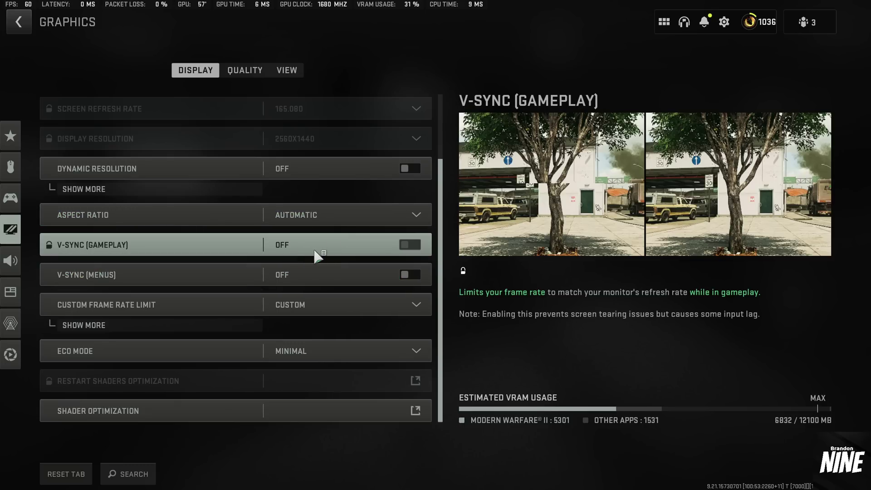
{"action": "left_click", "coordinate": [321, 305]}
{"action": "left_click", "coordinate": [332, 338]}
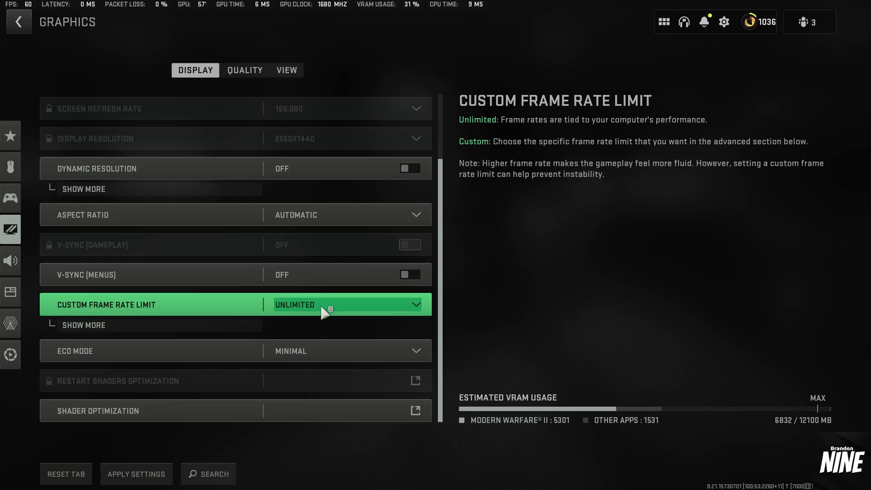
Review the Eco Mode options and the brightness setup screen without changing either.
{"action": "scroll", "coordinate": [344, 290], "scroll_direction": "down", "scroll_amount": 2}
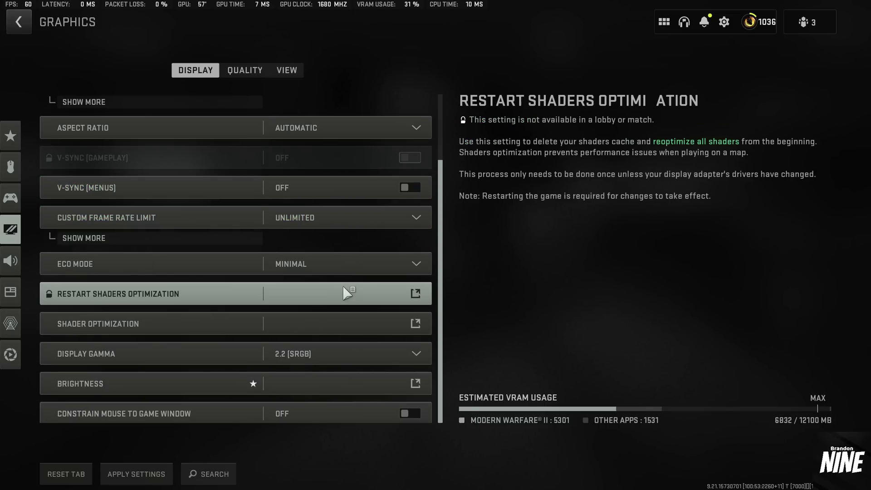
{"action": "left_click", "coordinate": [399, 265]}
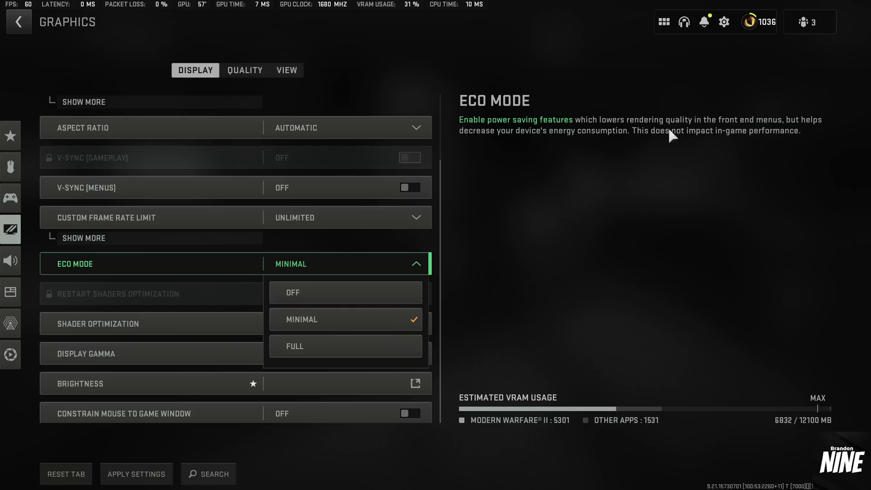
{"action": "left_click", "coordinate": [417, 263]}
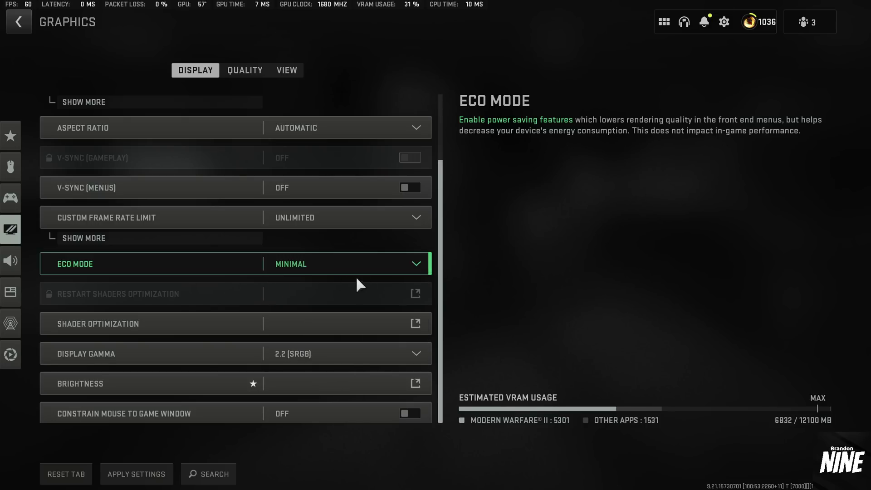
{"action": "left_click", "coordinate": [327, 382]}
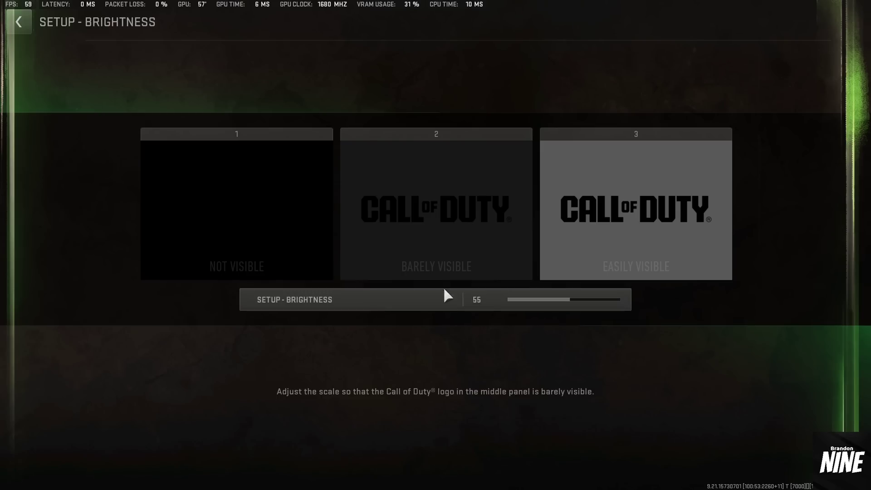
{"action": "left_click", "coordinate": [19, 21]}
Keep Display Gamma at 2.2 (sRGB) and apply the display settings.
{"action": "left_click", "coordinate": [317, 354]}
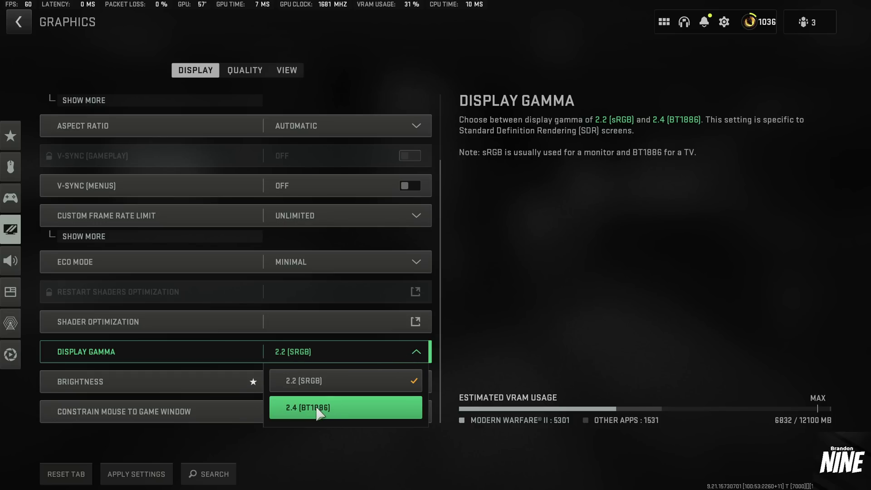
{"action": "left_click", "coordinate": [353, 385]}
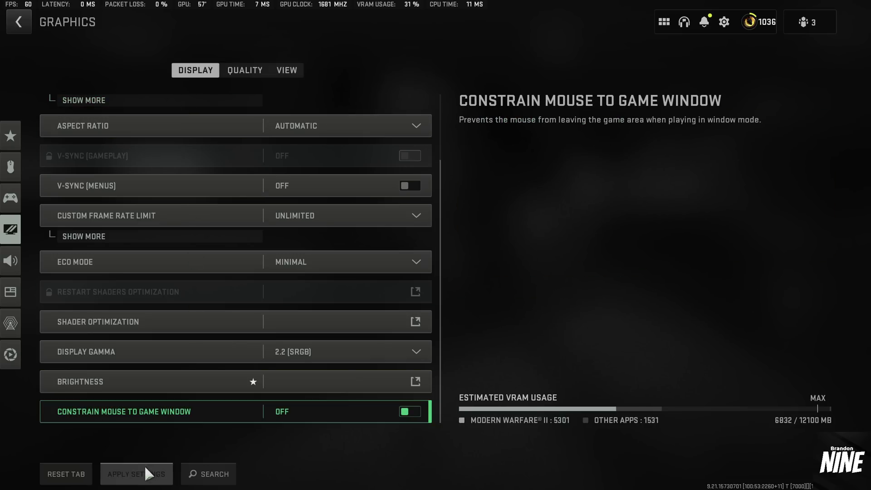
{"action": "left_click", "coordinate": [137, 474]}
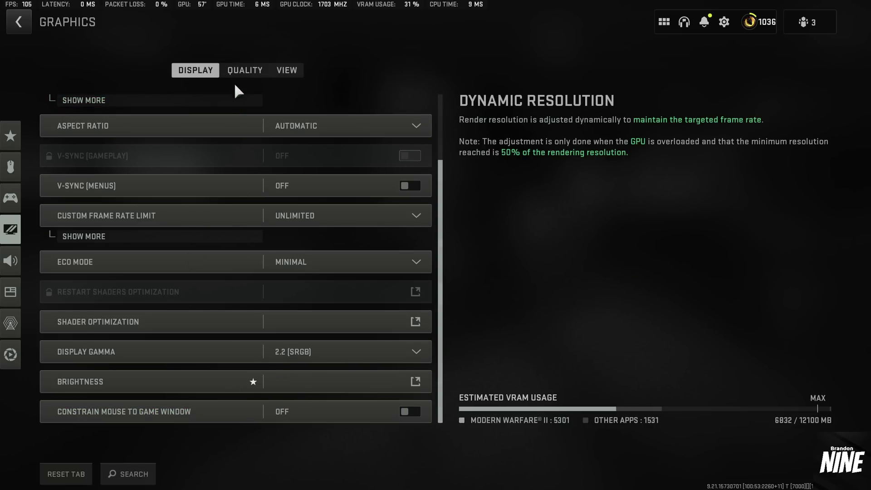
In the graphics Quality settings, turn Upscaling / Sharpening off and apply the change.
{"action": "left_click", "coordinate": [245, 71]}
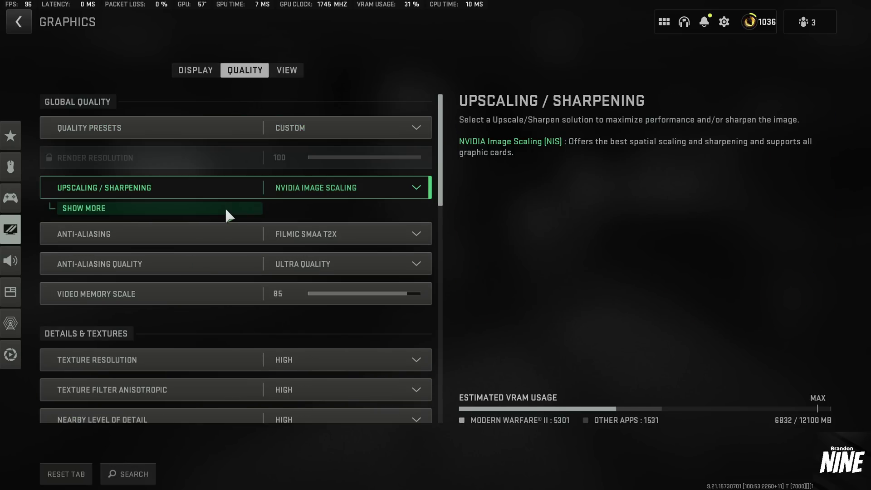
{"action": "left_click", "coordinate": [225, 209]}
{"action": "left_click", "coordinate": [316, 187]}
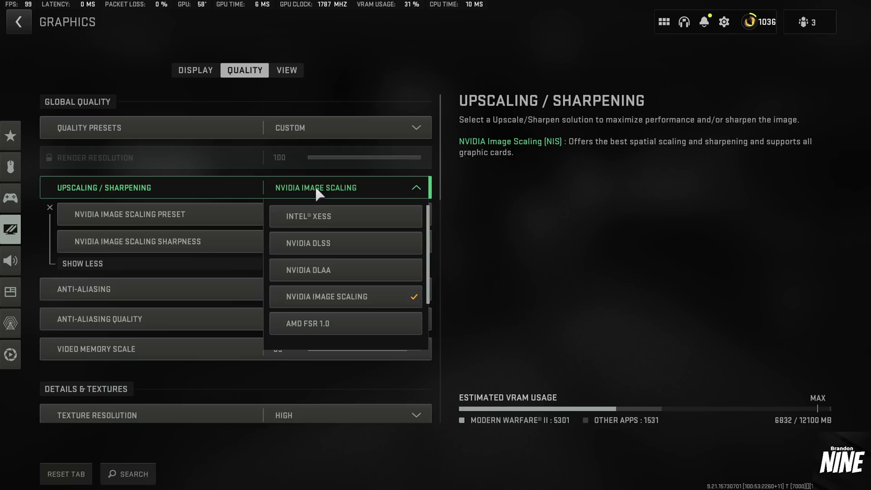
{"action": "scroll", "coordinate": [330, 268], "scroll_direction": "down", "scroll_amount": 3}
{"action": "left_click", "coordinate": [332, 319]}
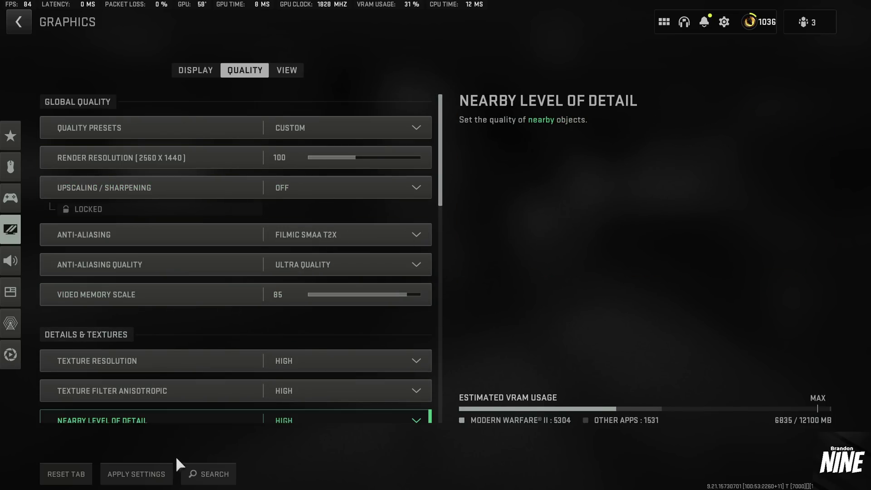
{"action": "left_click", "coordinate": [150, 474]}
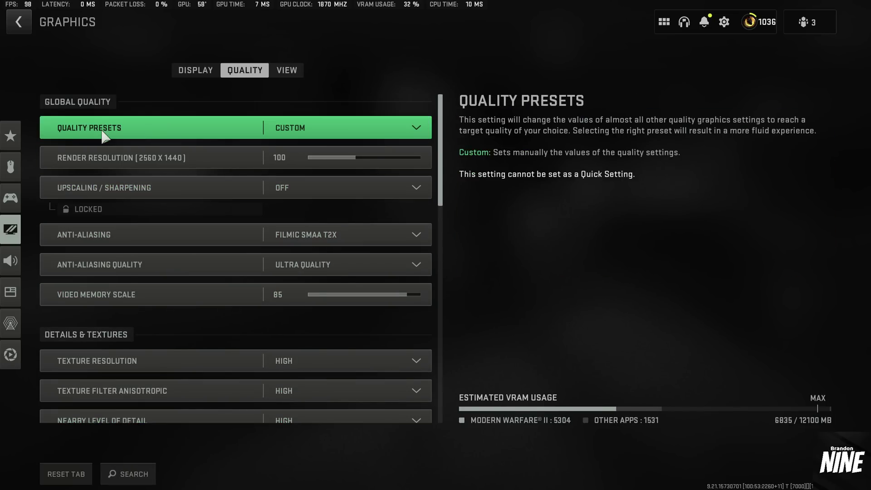
Set the quality preset to Minimum and the render resolution to 100.
{"action": "left_click", "coordinate": [307, 129]}
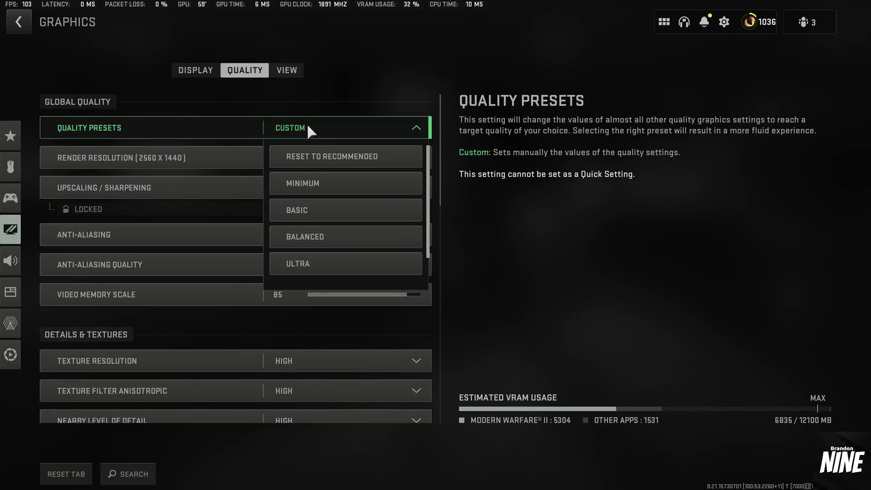
{"action": "left_click", "coordinate": [320, 182]}
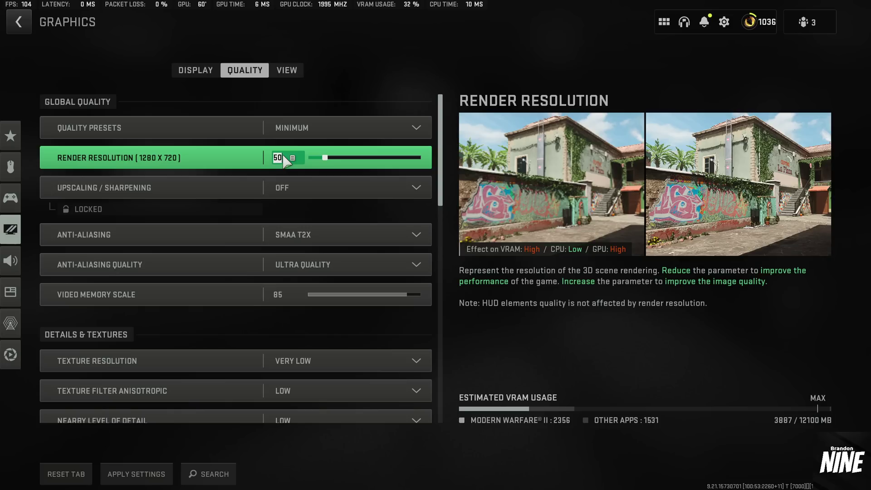
{"action": "key", "text": "Return"}
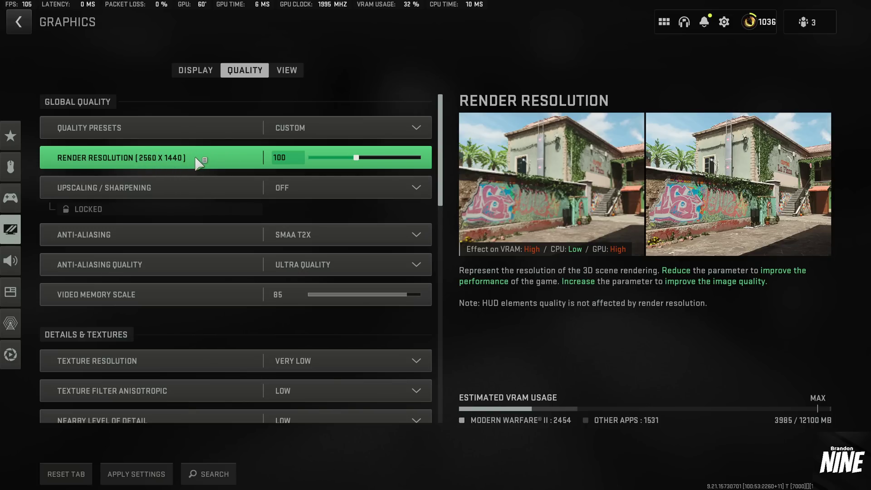
Set Upscaling / Sharpening to FidelityFX CAS with a strength of 100.
{"action": "left_click", "coordinate": [324, 188]}
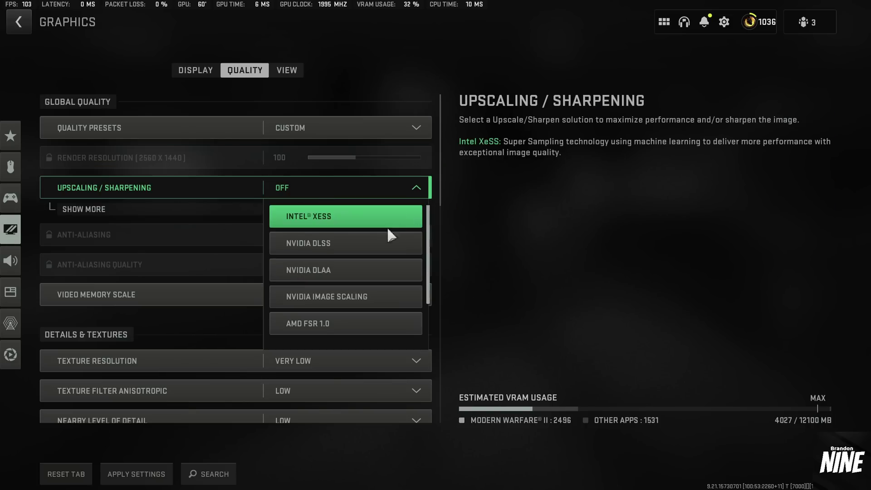
{"action": "scroll", "coordinate": [384, 240], "scroll_direction": "down", "scroll_amount": 3}
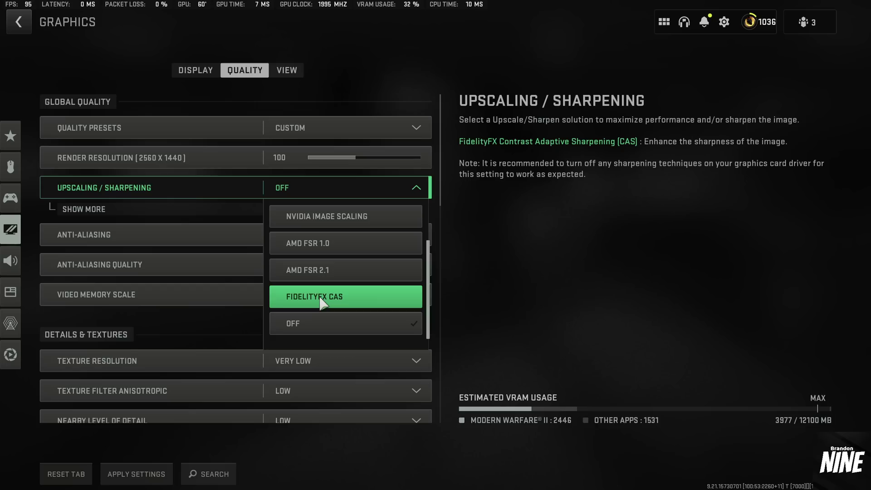
{"action": "left_click", "coordinate": [320, 302]}
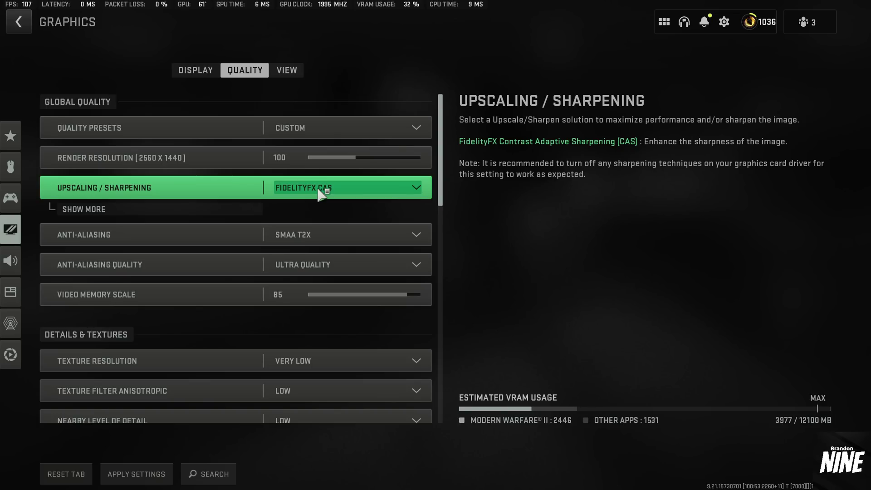
{"action": "left_click", "coordinate": [256, 210]}
{"action": "left_click_drag", "start_coordinate": [367, 216], "coordinate": [466, 214]}
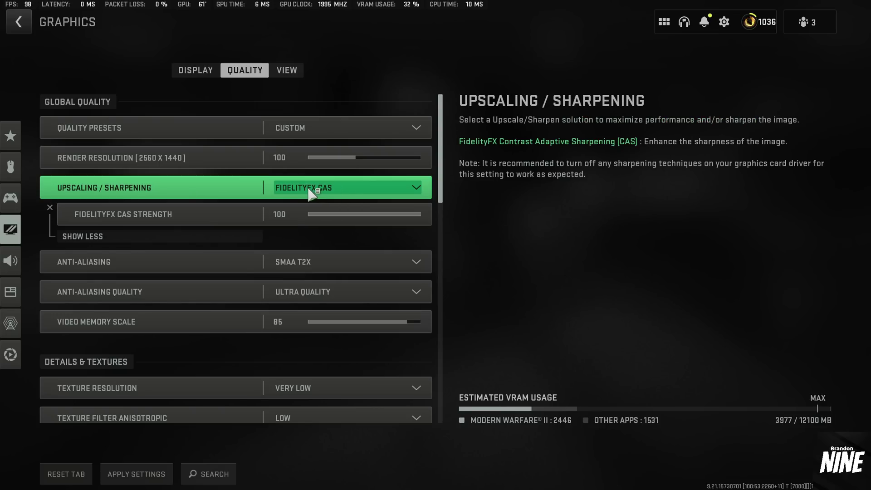
{"action": "left_click", "coordinate": [221, 234]}
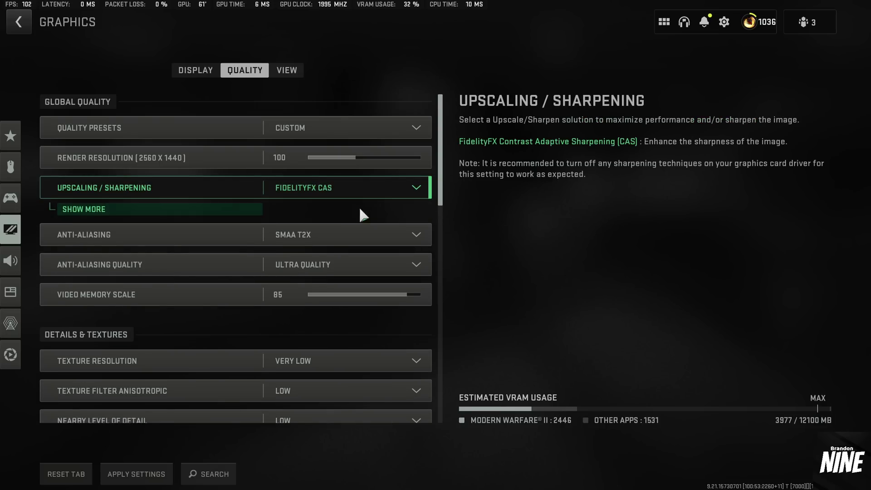
{"action": "left_click", "coordinate": [296, 197]}
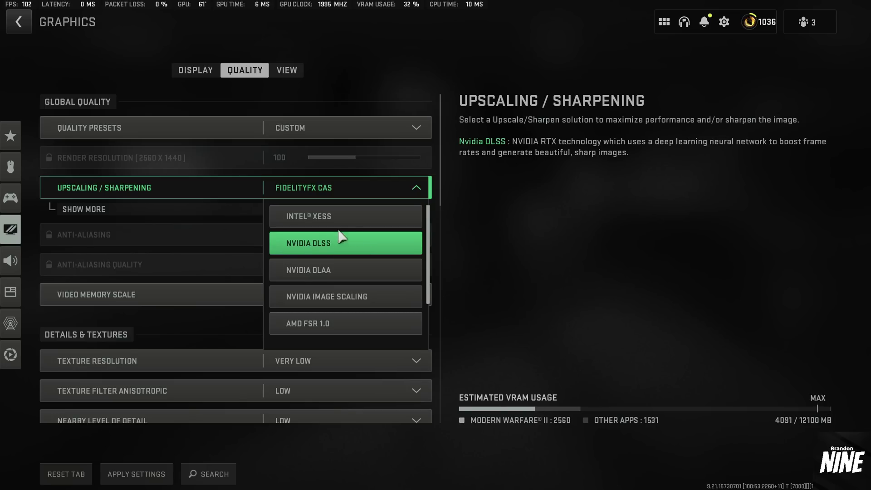
{"action": "left_click", "coordinate": [422, 189]}
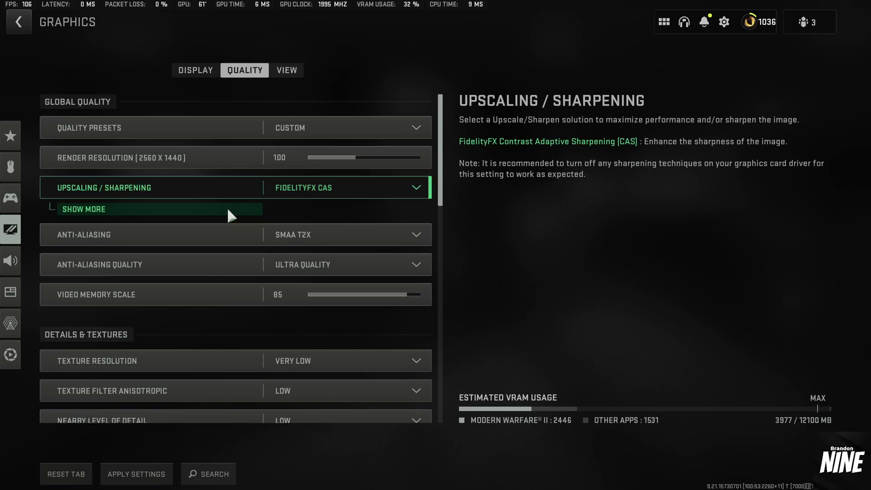
{"action": "left_click", "coordinate": [336, 190]}
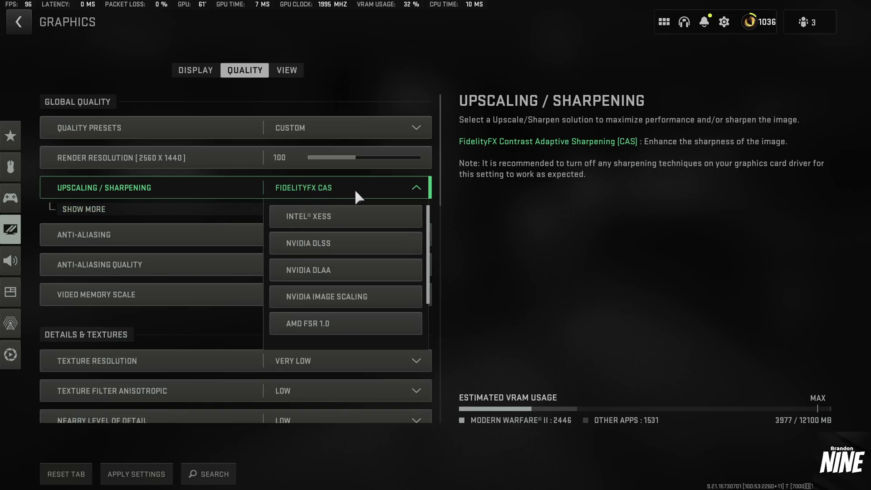
{"action": "left_click", "coordinate": [410, 190]}
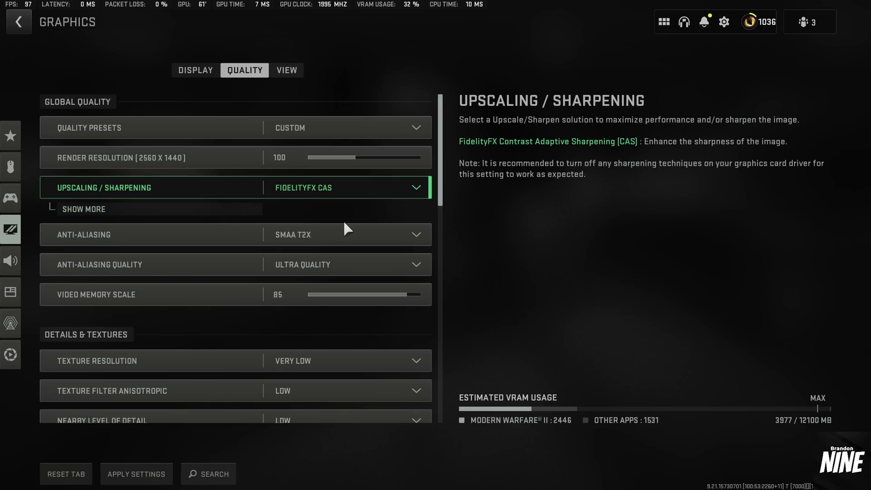
Set Anti-Aliasing to Filmic SMAA T2X and Anti-Aliasing Quality to Low.
{"action": "left_click", "coordinate": [298, 237]}
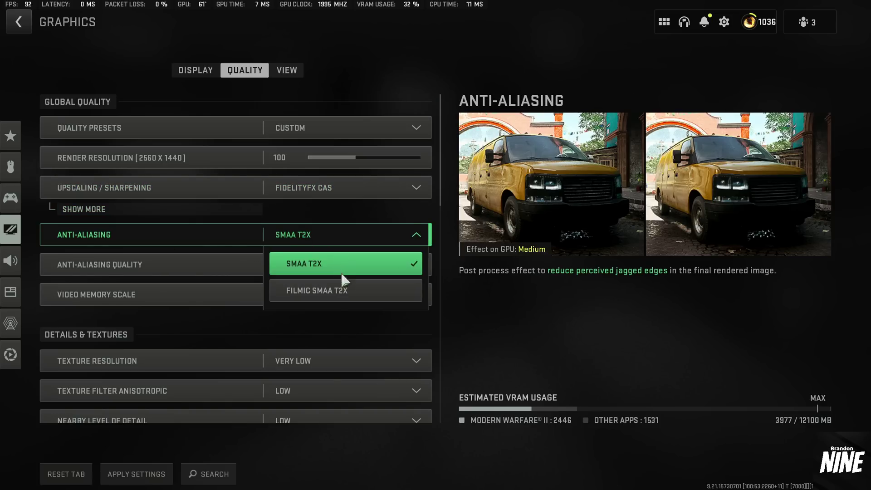
{"action": "left_click", "coordinate": [325, 295]}
{"action": "left_click", "coordinate": [323, 241]}
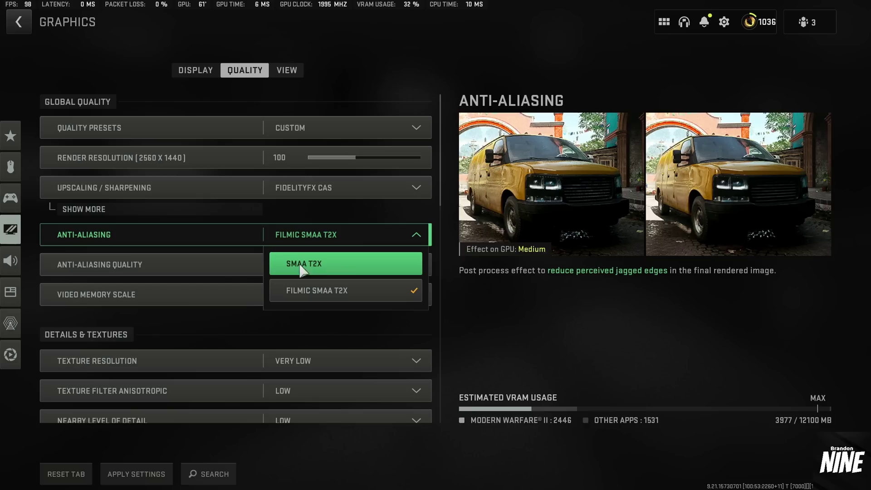
{"action": "left_click", "coordinate": [357, 239]}
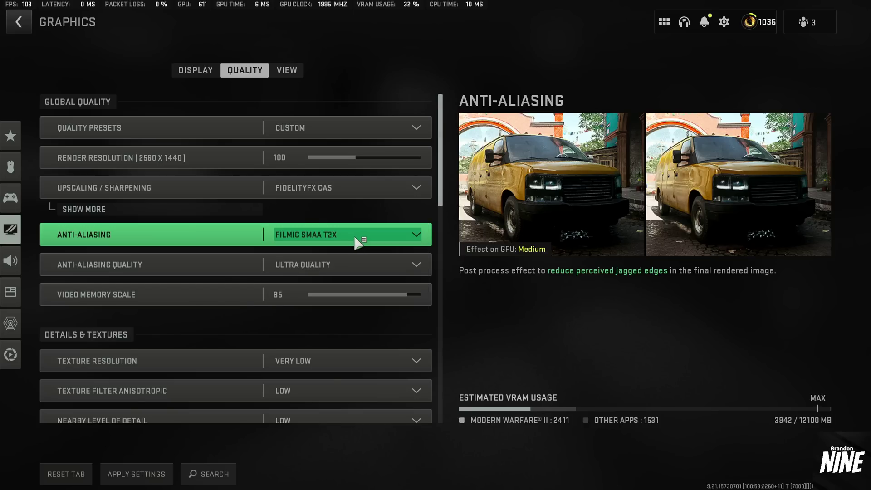
{"action": "left_click", "coordinate": [324, 267]}
{"action": "left_click", "coordinate": [321, 294]}
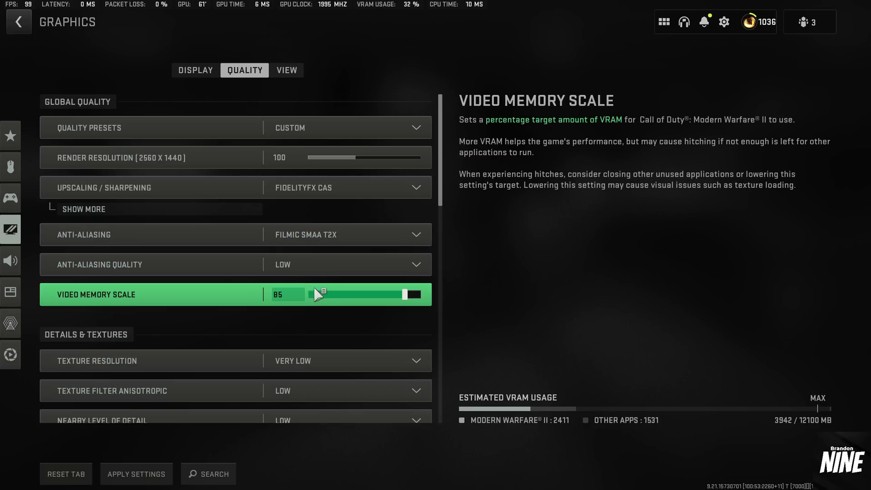
{"action": "left_click", "coordinate": [328, 266]}
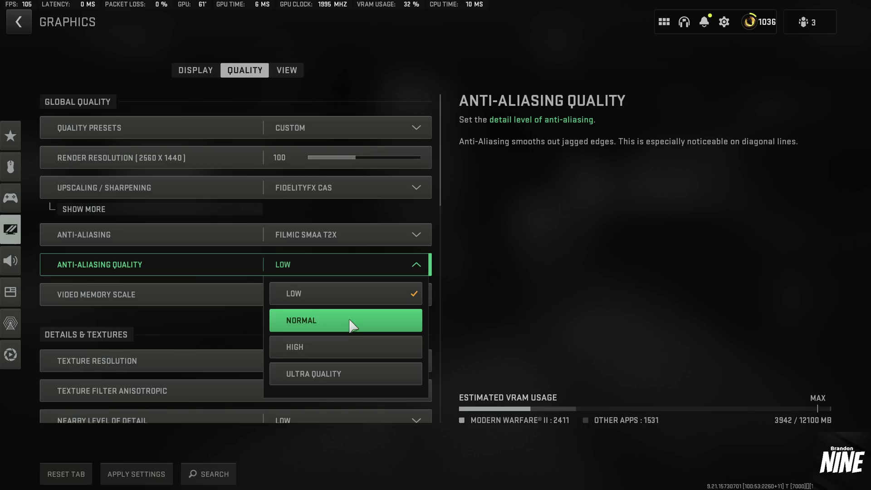
{"action": "left_click", "coordinate": [328, 300]}
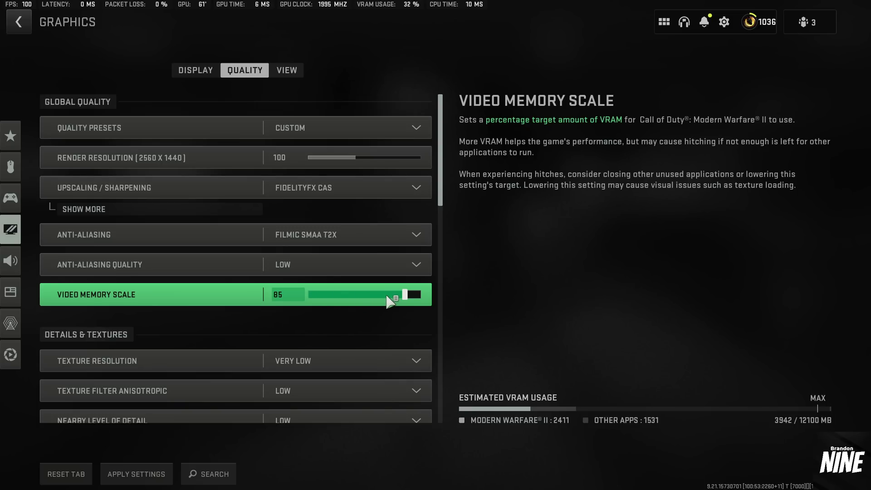
Set the Video Memory Scale to 85.
{"action": "left_click", "coordinate": [290, 299]}
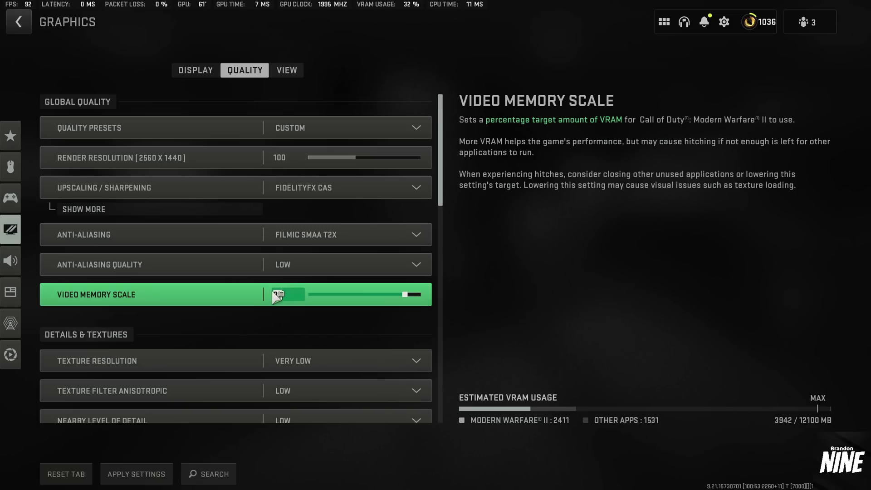
{"action": "type", "text": "65"}
{"action": "key", "text": "Return"}
{"action": "left_click", "coordinate": [294, 292]}
{"action": "type", "text": "85"}
{"action": "key", "text": "Return"}
In the Details & Textures settings, set Distant Level of Detail to High.
{"action": "scroll", "coordinate": [272, 297], "scroll_direction": "down", "scroll_amount": 1}
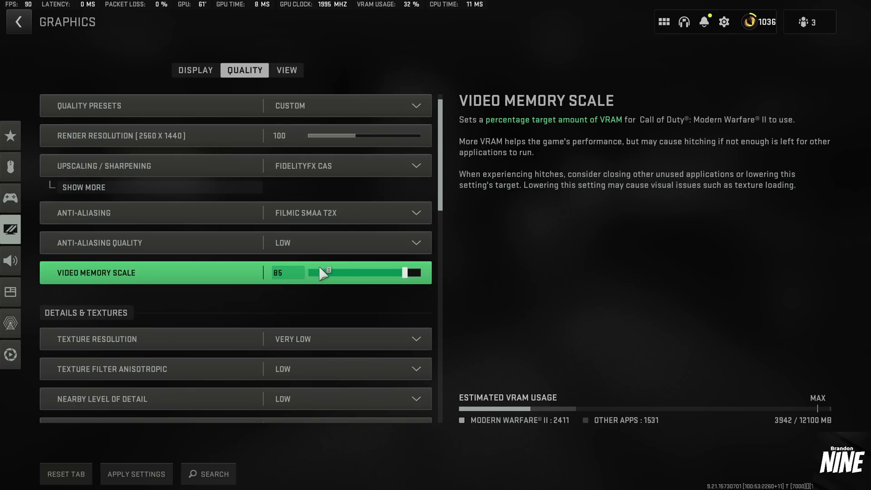
{"action": "scroll", "coordinate": [317, 274], "scroll_direction": "down", "scroll_amount": 3}
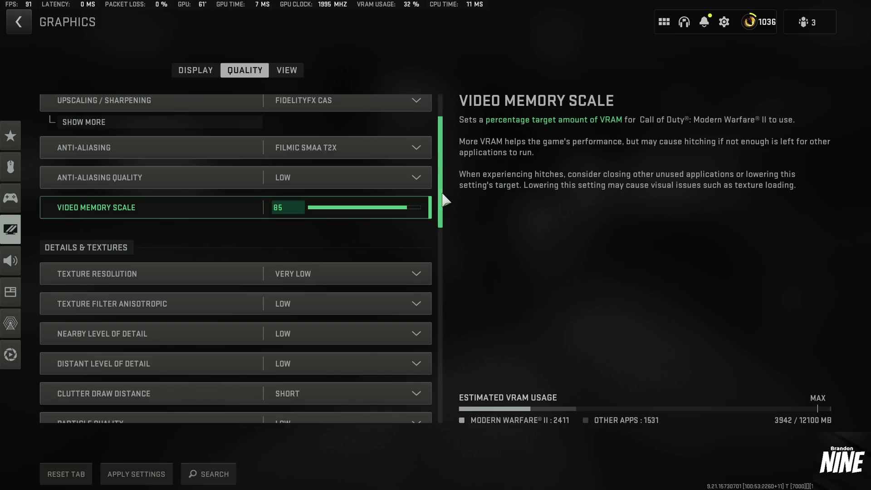
{"action": "left_click_drag", "start_coordinate": [441, 213], "coordinate": [443, 241]}
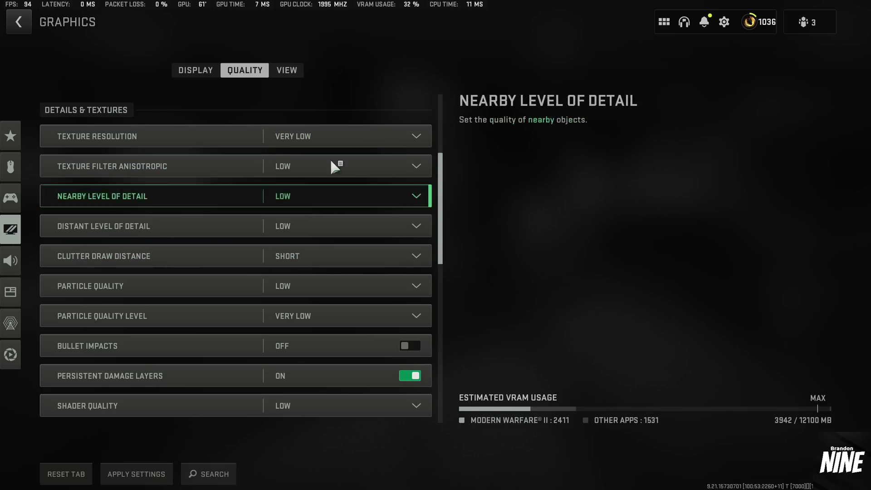
{"action": "scroll", "coordinate": [444, 173], "scroll_direction": "down", "scroll_amount": 1}
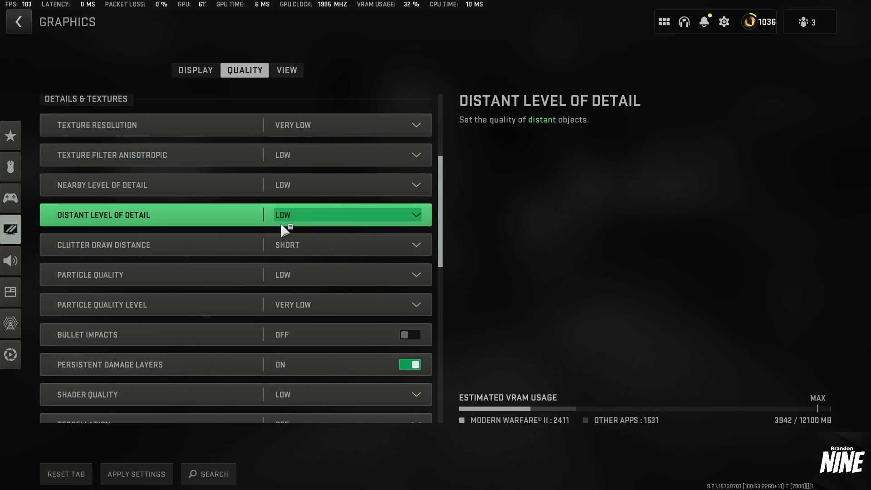
{"action": "left_click", "coordinate": [317, 217]}
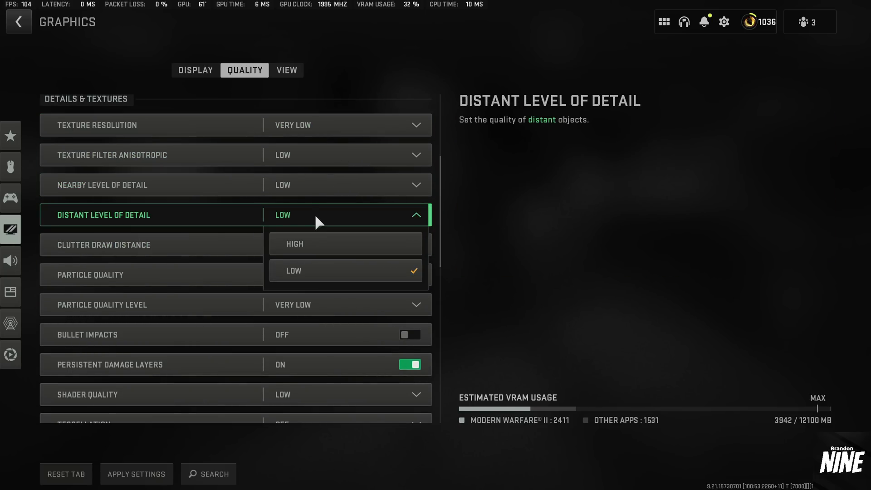
{"action": "left_click", "coordinate": [312, 245]}
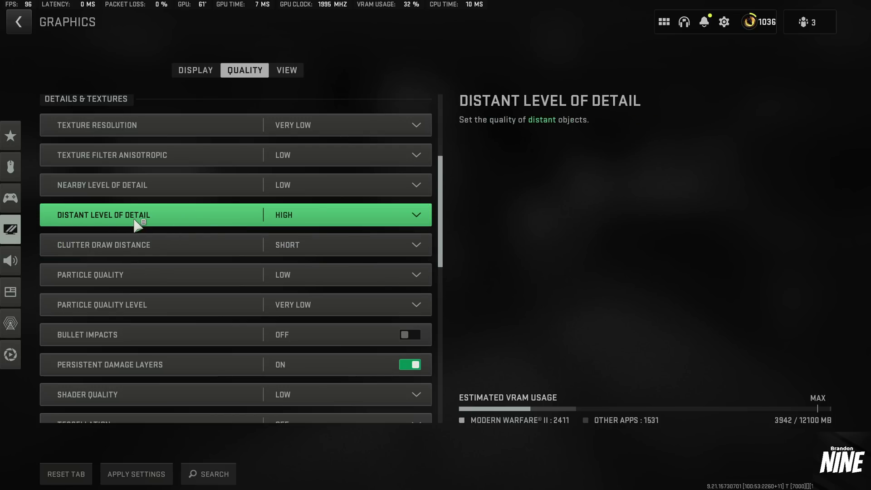
{"action": "left_click", "coordinate": [322, 223]}
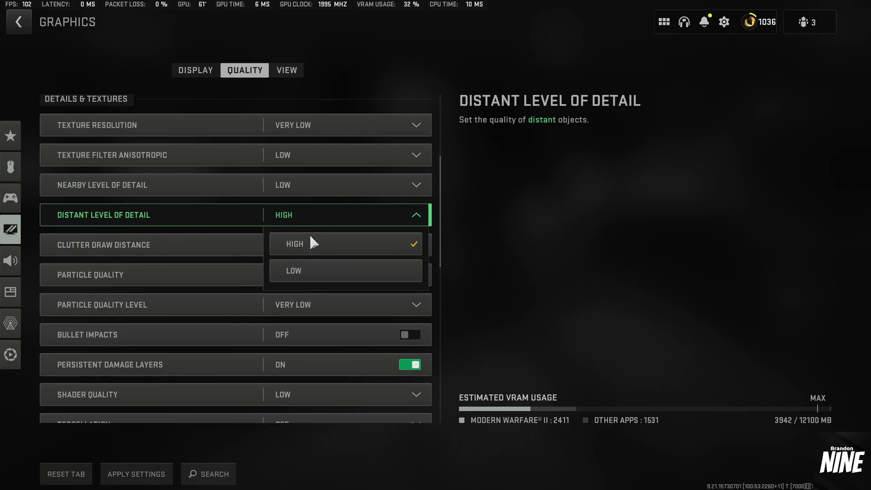
{"action": "left_click", "coordinate": [404, 221]}
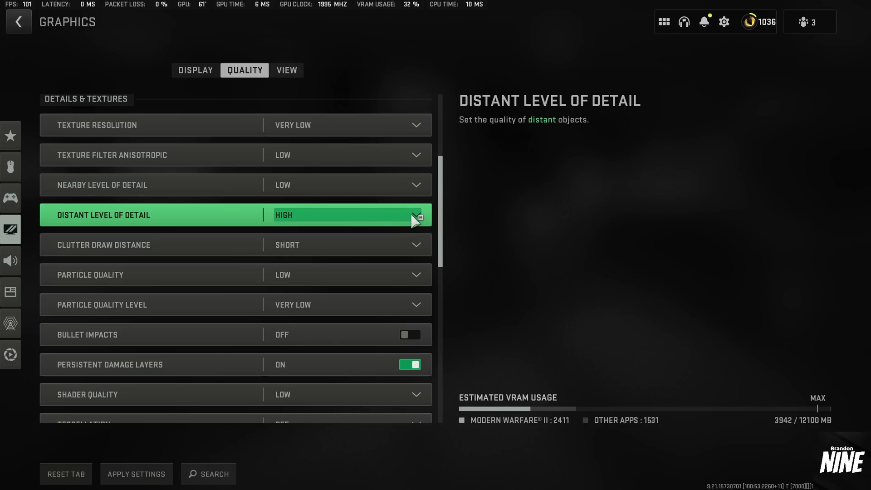
{"action": "left_click", "coordinate": [393, 222]}
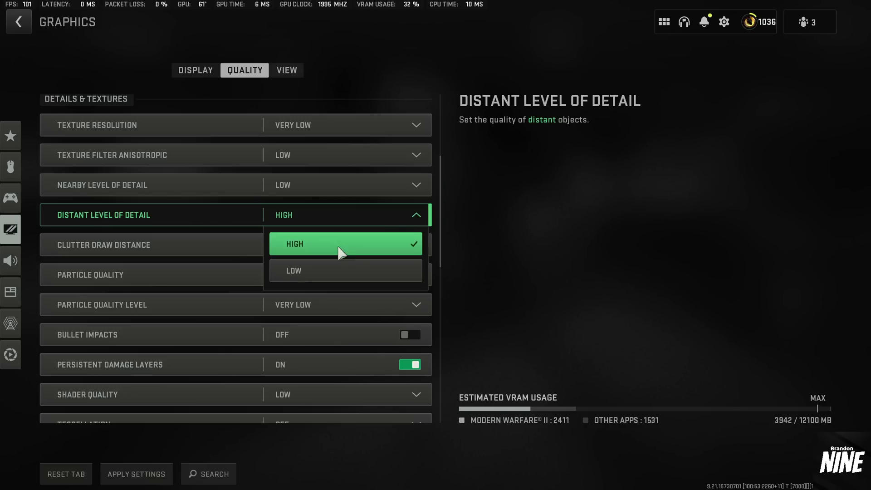
{"action": "left_click", "coordinate": [394, 215]}
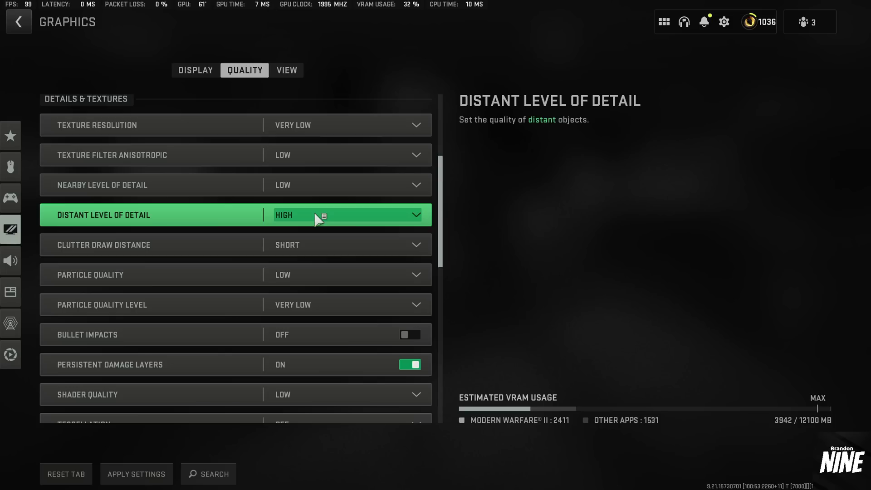
Turn Persistent Damage Layers off in the Details & Textures settings.
{"action": "left_click_drag", "start_coordinate": [441, 190], "coordinate": [440, 197]}
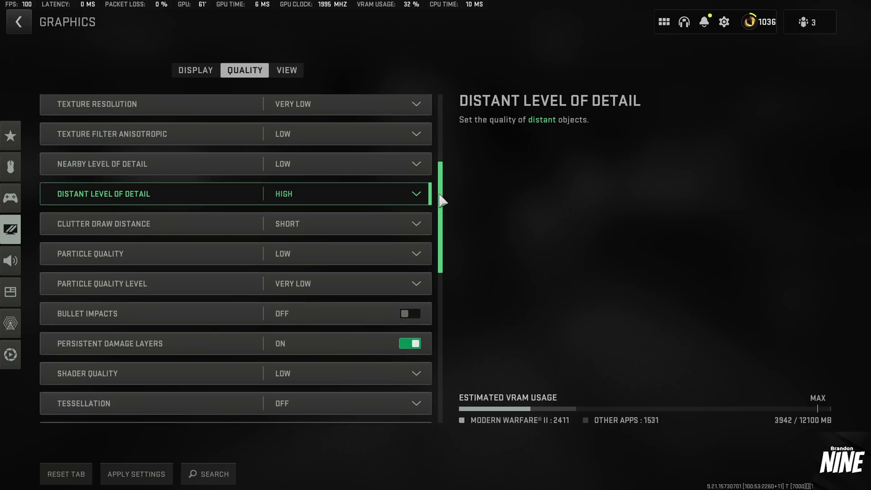
{"action": "scroll", "coordinate": [340, 214], "scroll_direction": "down", "scroll_amount": 1}
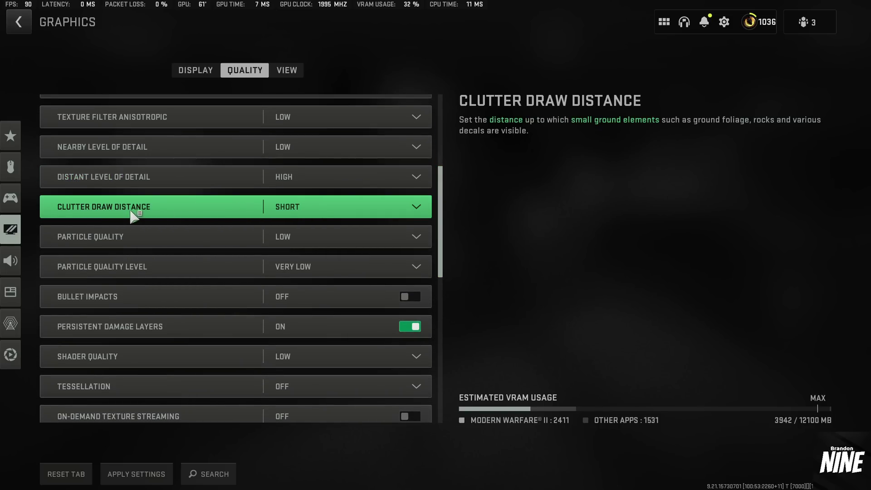
{"action": "left_click_drag", "start_coordinate": [441, 197], "coordinate": [442, 220]}
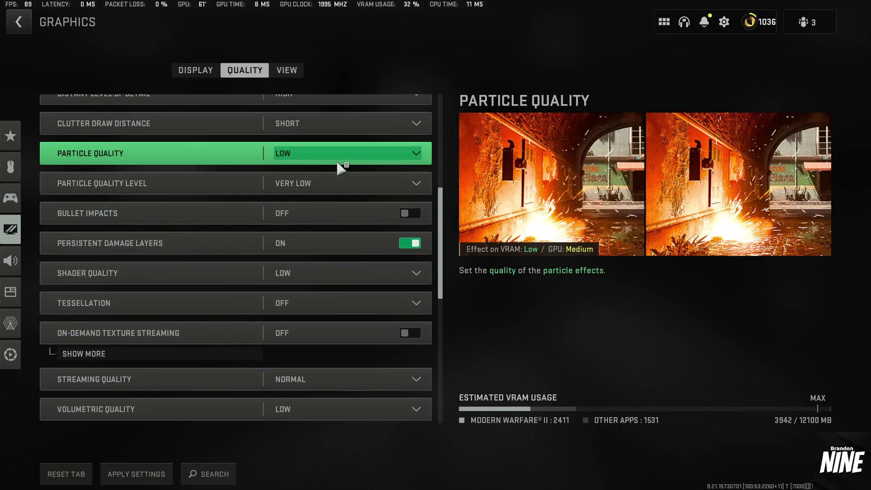
{"action": "left_click", "coordinate": [404, 236]}
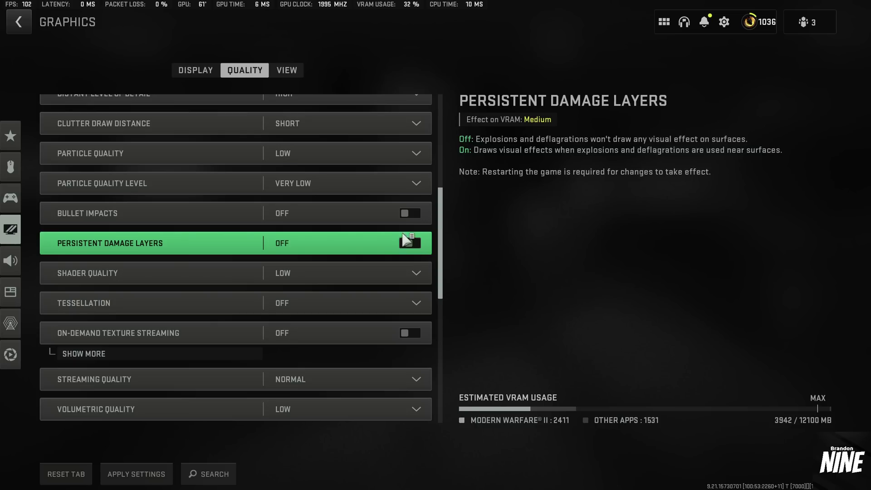
Set Streaming Quality to Low in the Details & Textures settings.
{"action": "left_click_drag", "start_coordinate": [443, 210], "coordinate": [398, 218]}
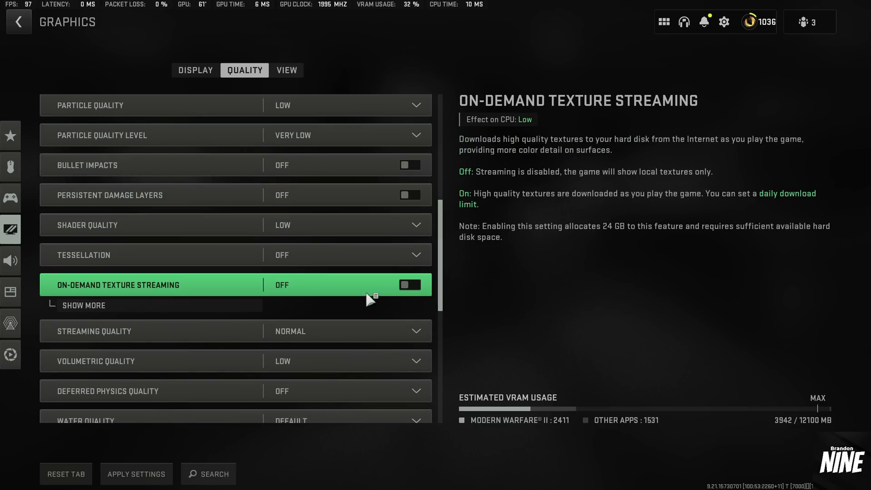
{"action": "scroll", "coordinate": [444, 244], "scroll_direction": "down", "scroll_amount": 1}
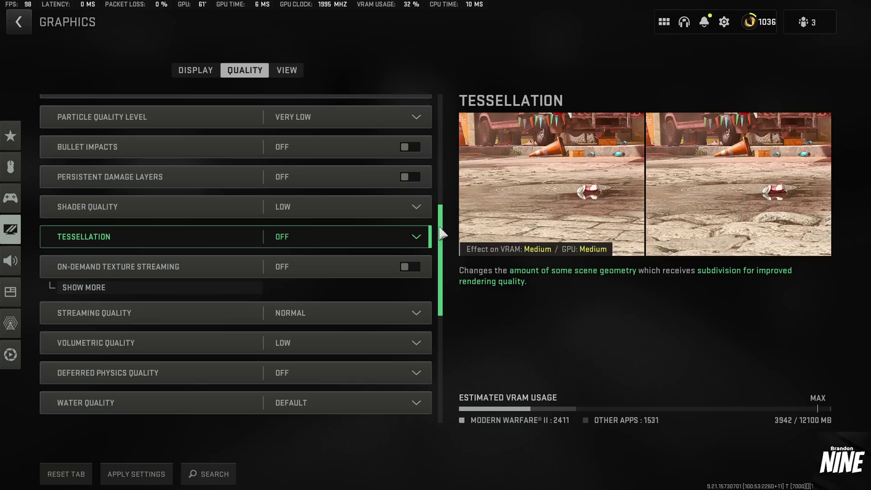
{"action": "scroll", "coordinate": [440, 231], "scroll_direction": "down", "scroll_amount": 3}
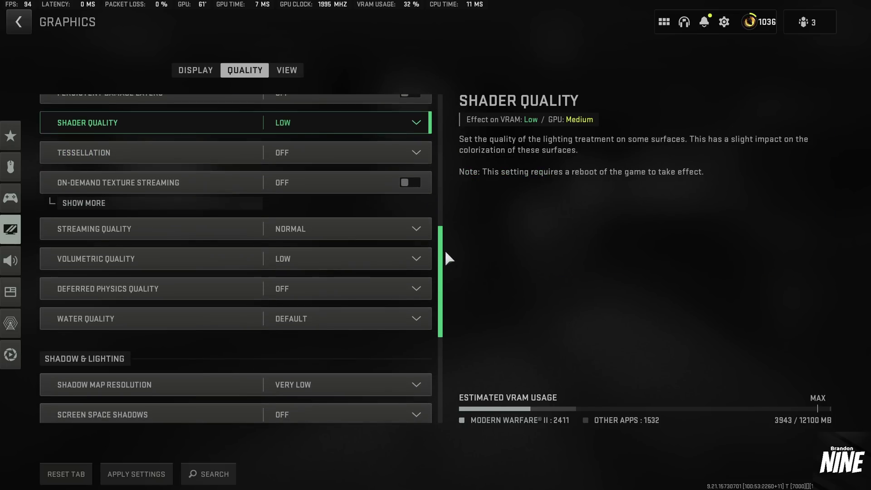
{"action": "left_click", "coordinate": [401, 227]}
{"action": "left_click", "coordinate": [360, 254]}
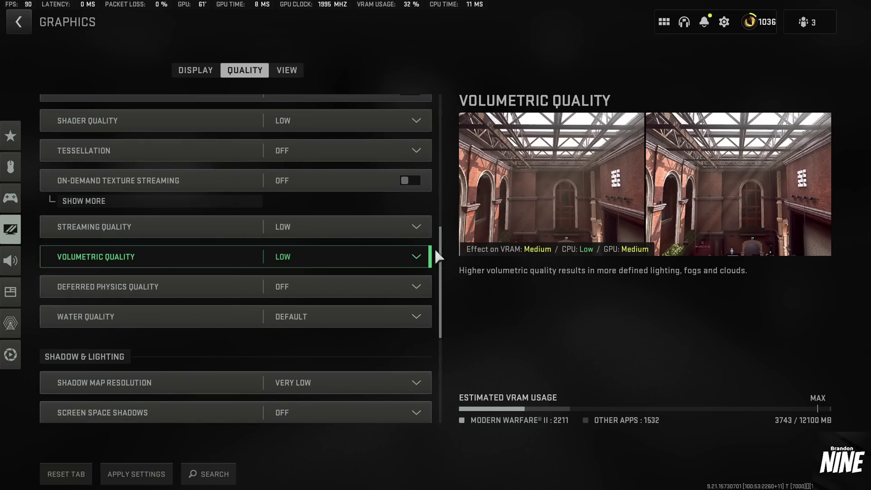
{"action": "scroll", "coordinate": [438, 245], "scroll_direction": "down", "scroll_amount": 2}
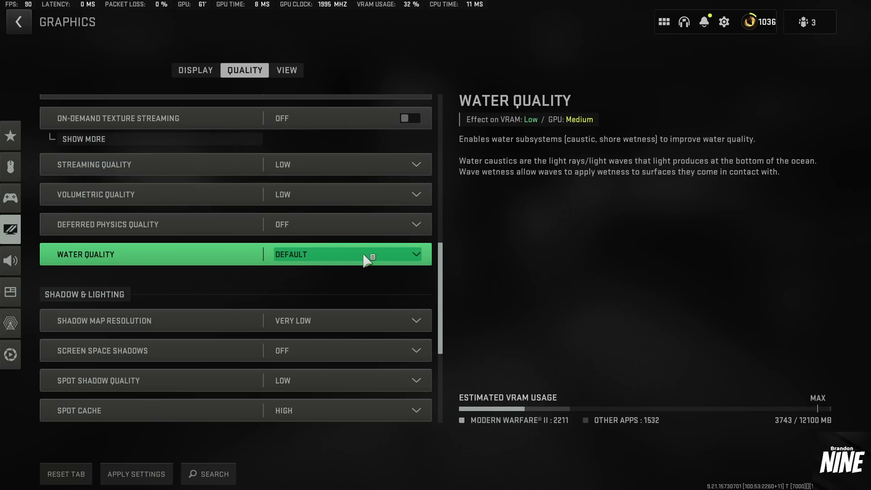
{"action": "left_click", "coordinate": [366, 259]}
{"action": "left_click", "coordinate": [437, 249]}
{"action": "scroll", "coordinate": [437, 252], "scroll_direction": "up", "scroll_amount": 5}
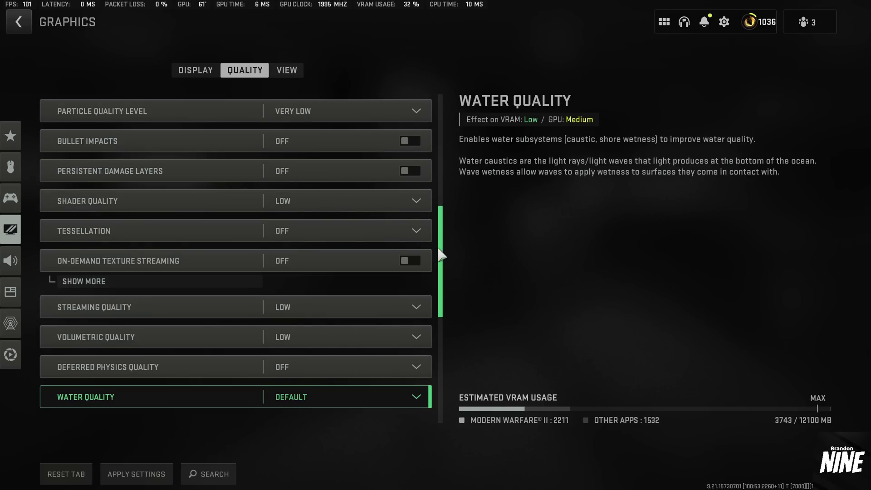
In the Shadow & Lighting settings, try Spot Cache at Ultra and set it back to High.
{"action": "left_click_drag", "start_coordinate": [440, 251], "coordinate": [448, 356]}
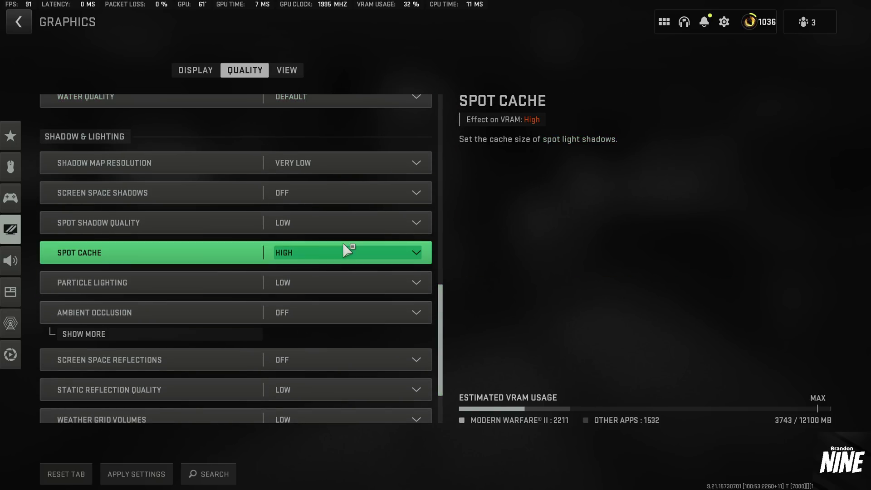
{"action": "left_click", "coordinate": [290, 255]}
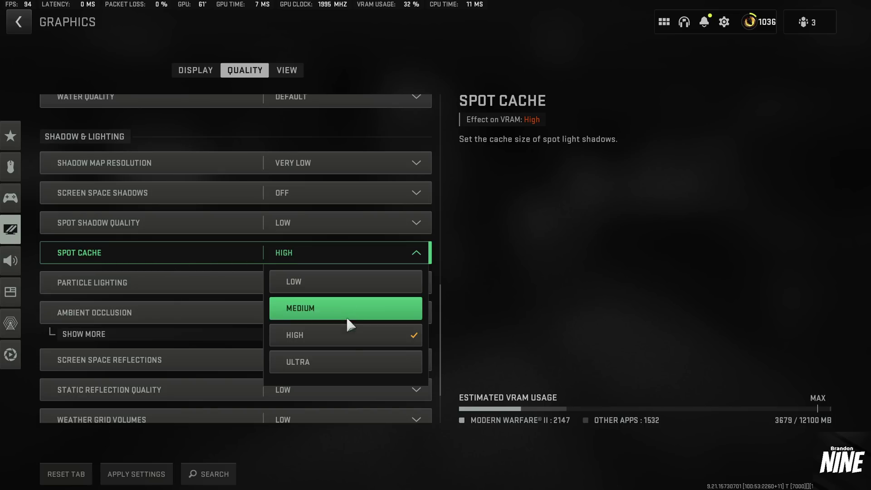
{"action": "left_click", "coordinate": [346, 362]}
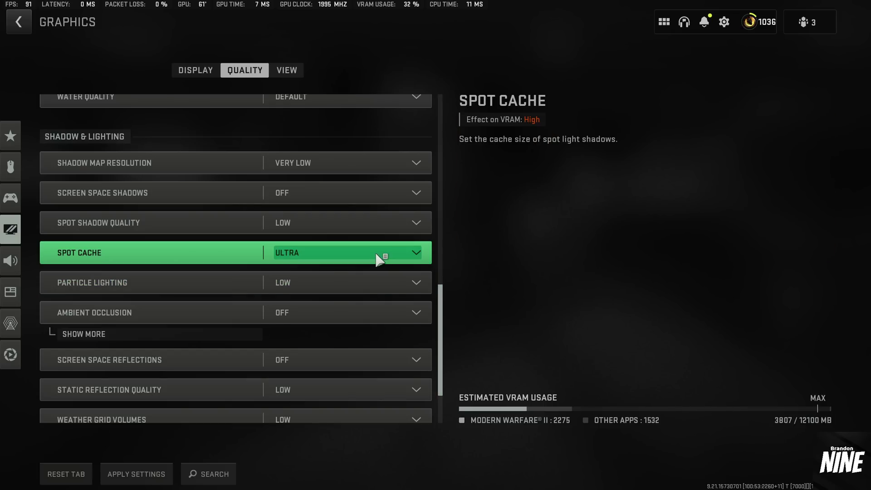
{"action": "left_click", "coordinate": [375, 252]}
{"action": "left_click", "coordinate": [356, 335]}
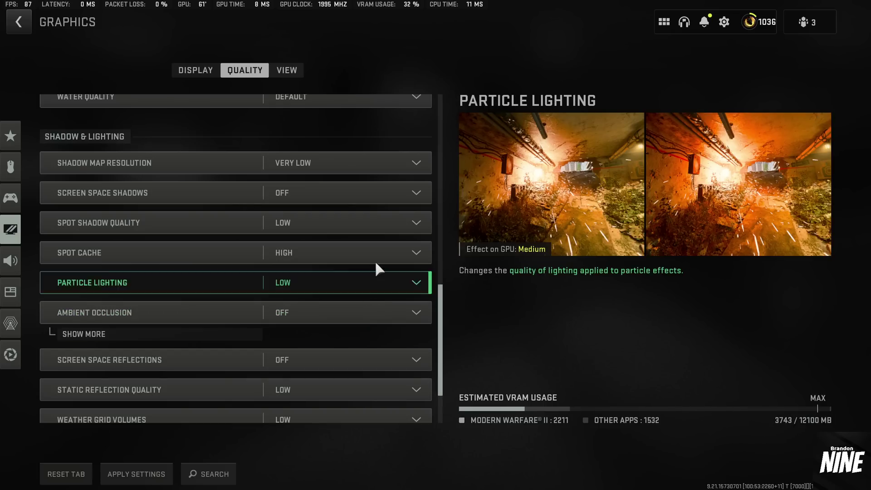
In the Shadow & Lighting settings, set Spot Cache to Ultra and Weather Grid Volumes to Off.
{"action": "left_click", "coordinate": [375, 252]}
{"action": "left_click", "coordinate": [348, 359]}
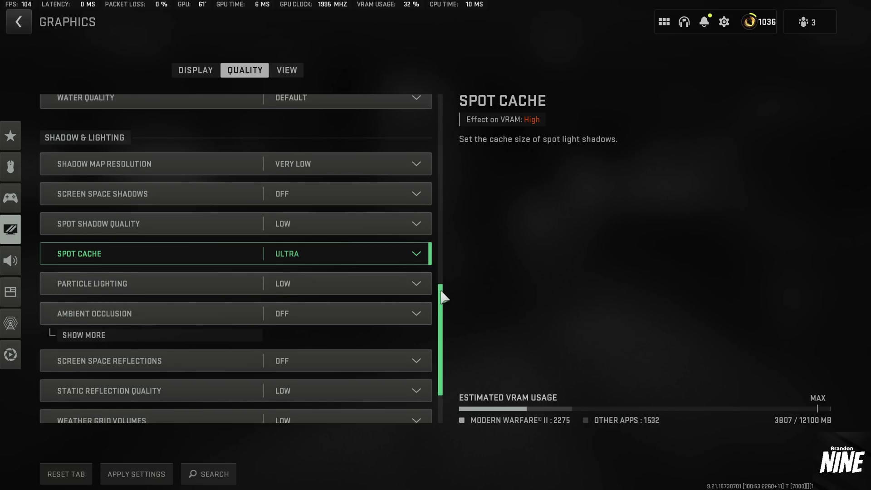
{"action": "left_click_drag", "start_coordinate": [444, 293], "coordinate": [442, 327]}
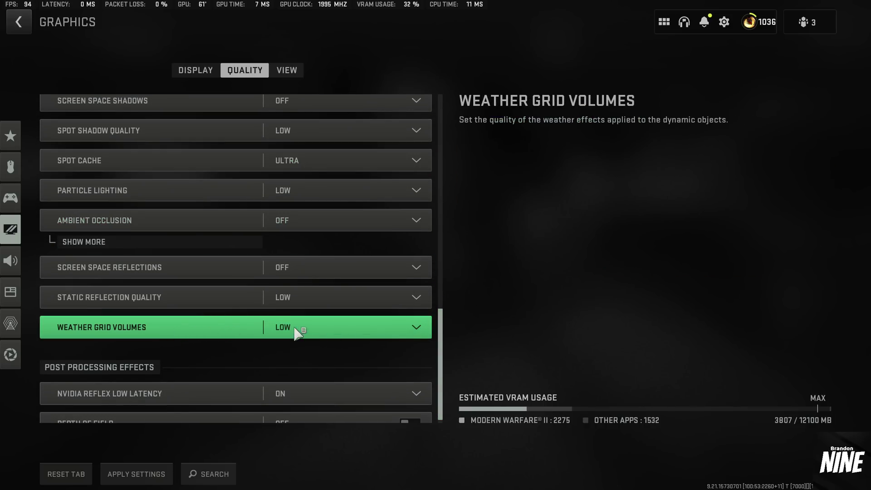
{"action": "left_click", "coordinate": [342, 333]}
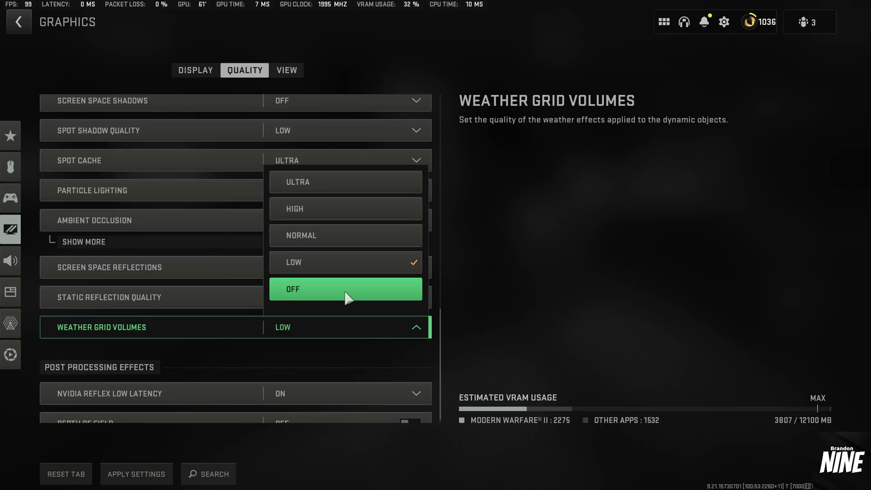
{"action": "left_click", "coordinate": [325, 297]}
In the Post Processing Effects settings, set NVIDIA Reflex Low Latency to On + Boost.
{"action": "left_click_drag", "start_coordinate": [442, 327], "coordinate": [448, 376]}
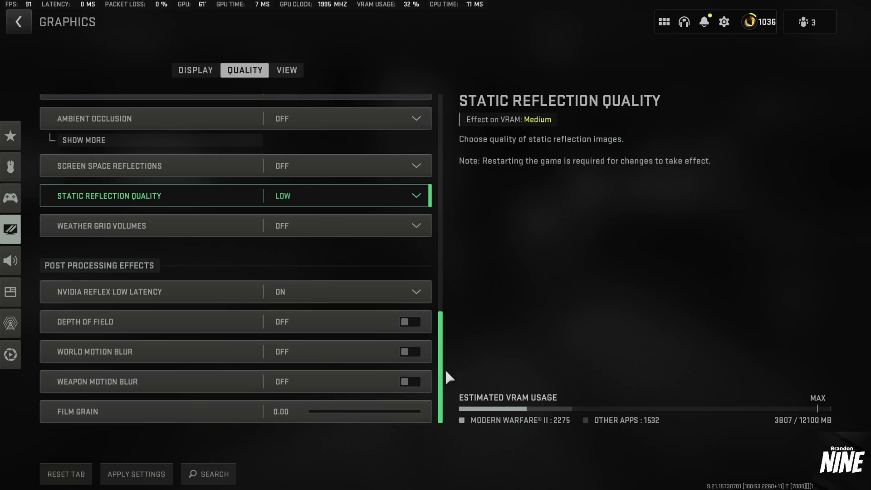
{"action": "left_click", "coordinate": [342, 295]}
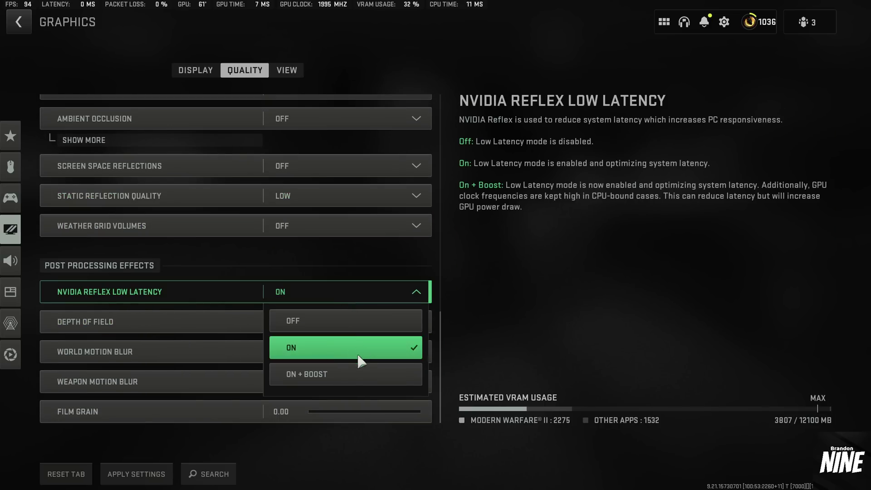
{"action": "left_click", "coordinate": [349, 380]}
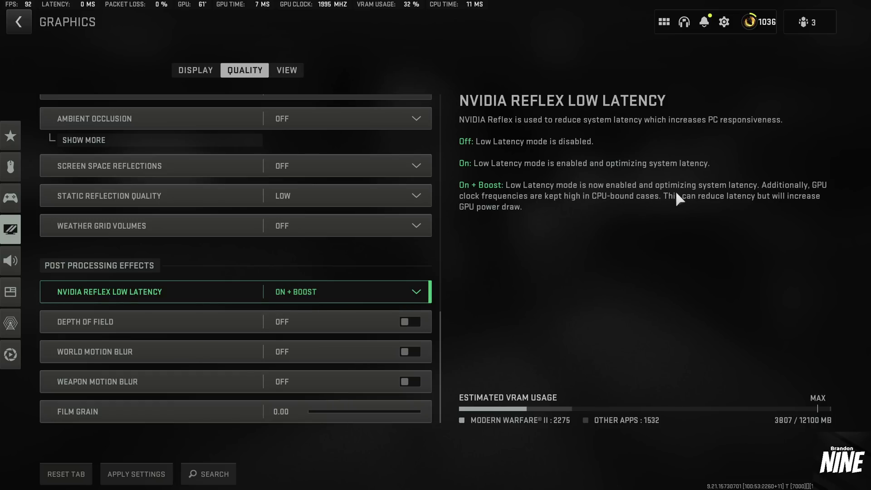
{"action": "left_click", "coordinate": [417, 295]}
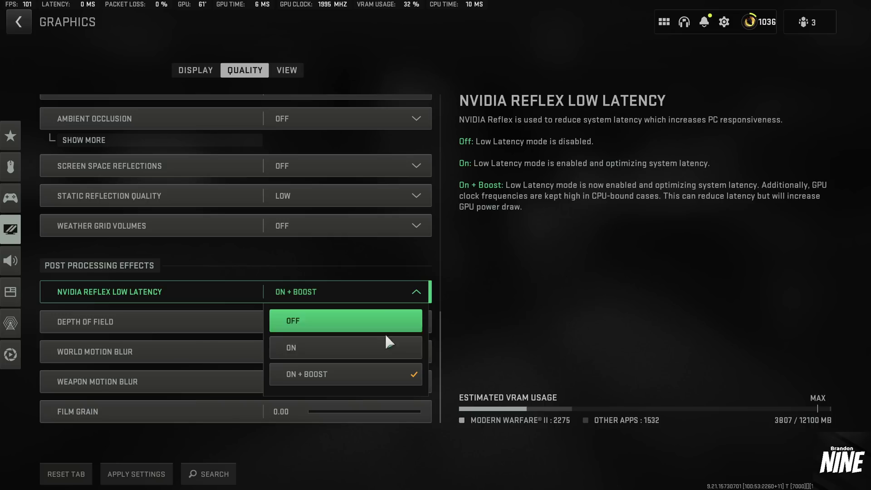
{"action": "left_click", "coordinate": [422, 296]}
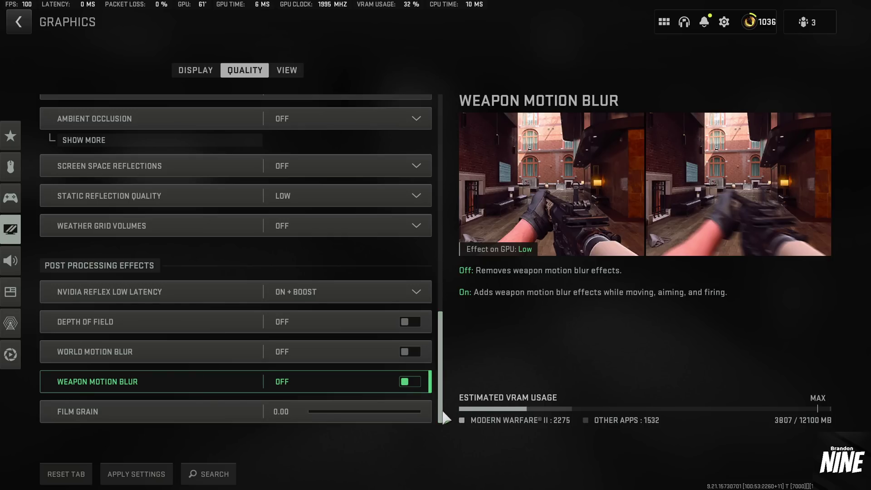
Review the quality settings back up to Global Quality and apply the changed graphics settings.
{"action": "scroll", "coordinate": [442, 424], "scroll_direction": "up", "scroll_amount": 6}
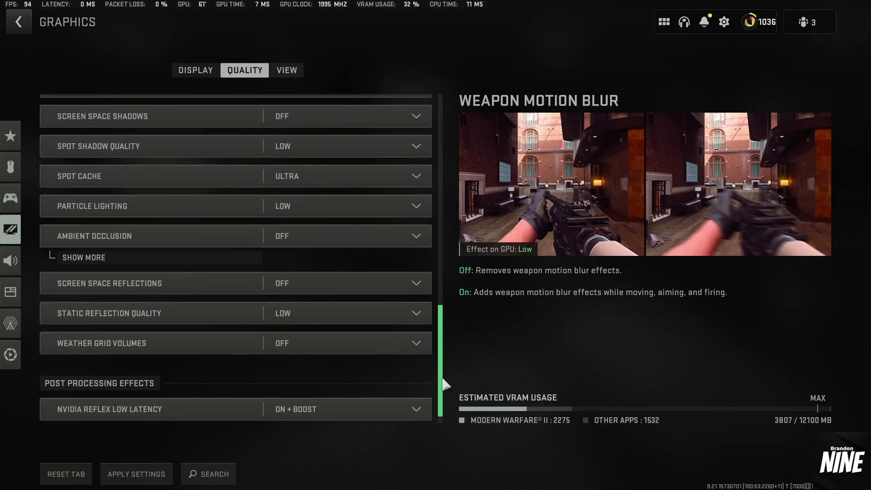
{"action": "scroll", "coordinate": [445, 353], "scroll_direction": "up", "scroll_amount": 10}
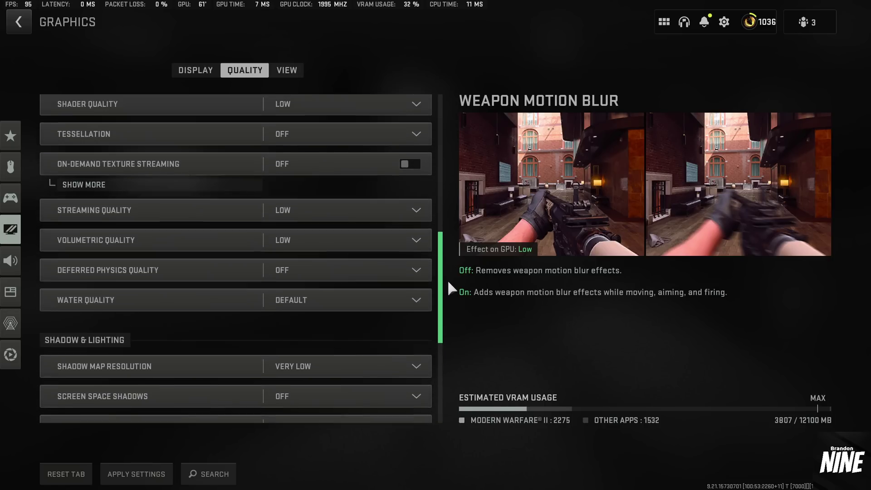
{"action": "scroll", "coordinate": [447, 252], "scroll_direction": "up", "scroll_amount": 5}
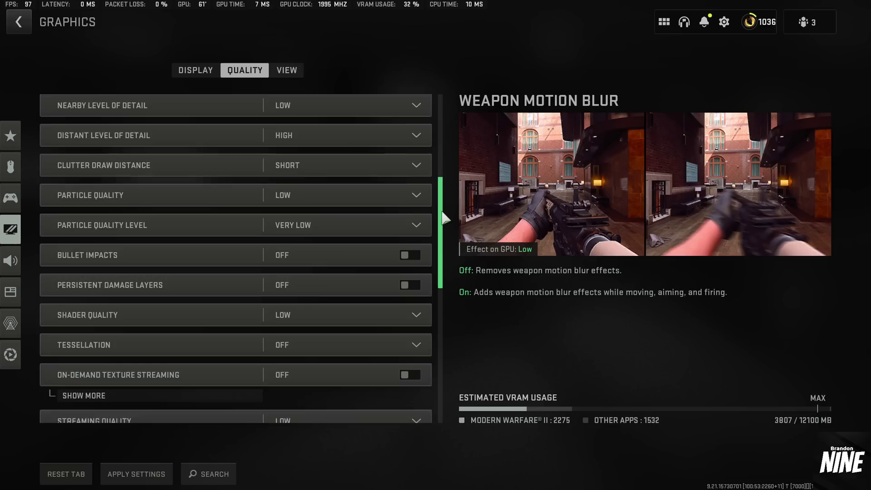
{"action": "scroll", "coordinate": [445, 234], "scroll_direction": "up", "scroll_amount": 7}
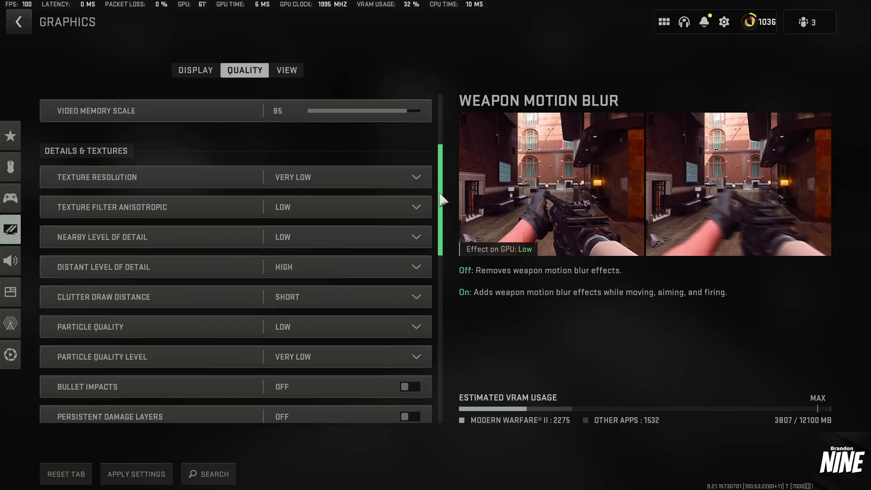
{"action": "scroll", "coordinate": [444, 156], "scroll_direction": "up", "scroll_amount": 2}
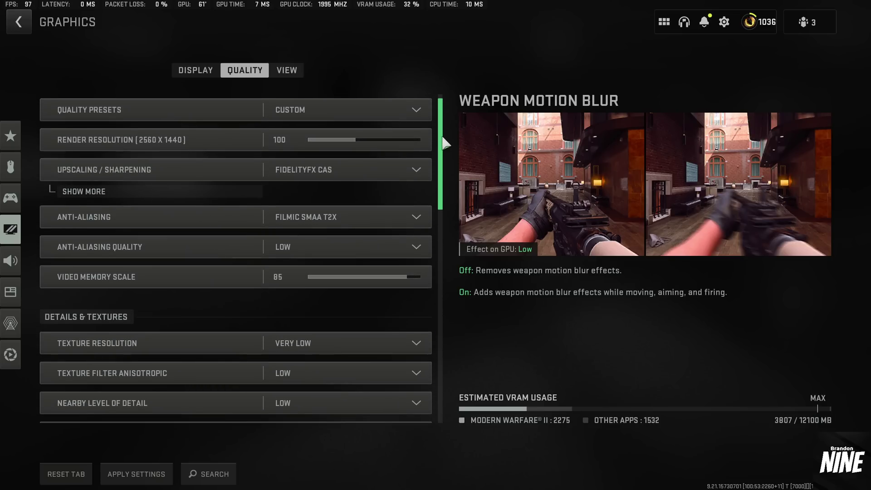
{"action": "scroll", "coordinate": [445, 138], "scroll_direction": "up", "scroll_amount": 1}
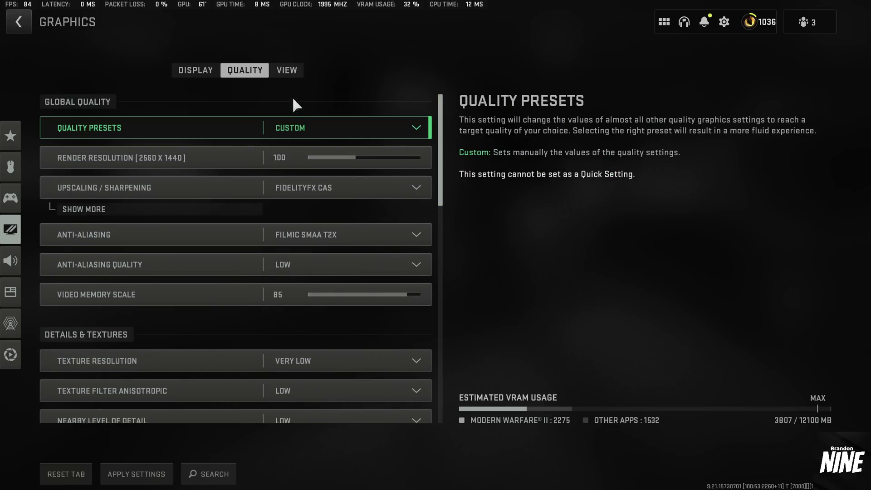
{"action": "left_click", "coordinate": [144, 474]}
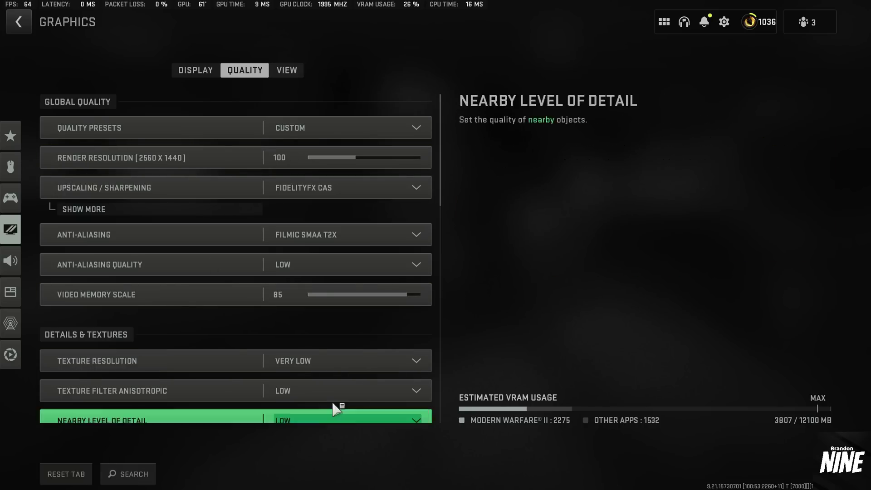
In the View settings, choose Affected for ADS Field of View and Least (50%) for 1st Person Camera Movement.
{"action": "left_click", "coordinate": [289, 71]}
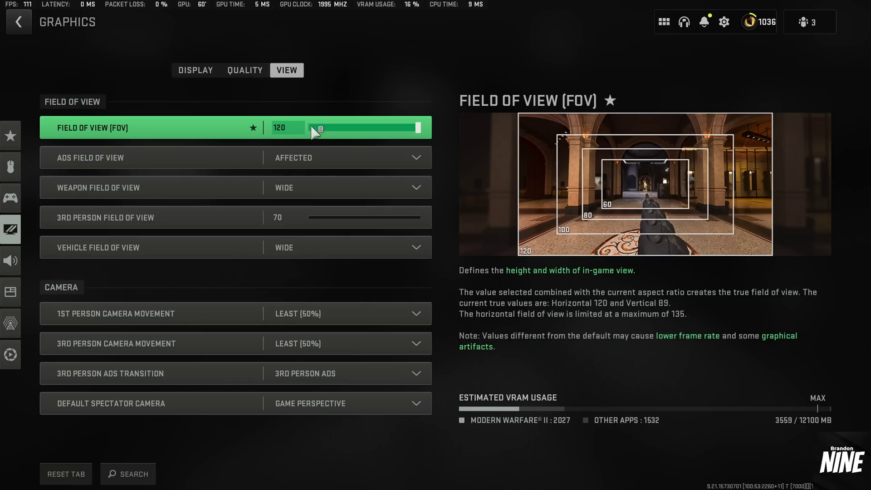
{"action": "left_click", "coordinate": [309, 155]}
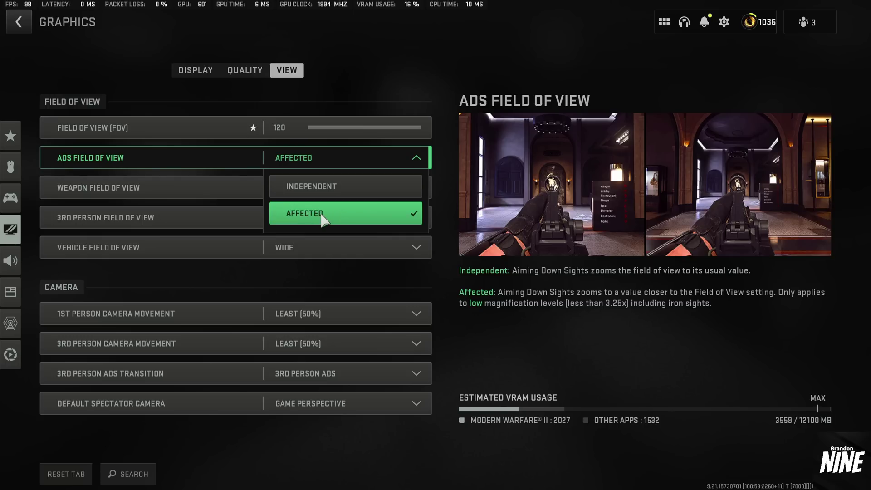
{"action": "left_click", "coordinate": [340, 217]}
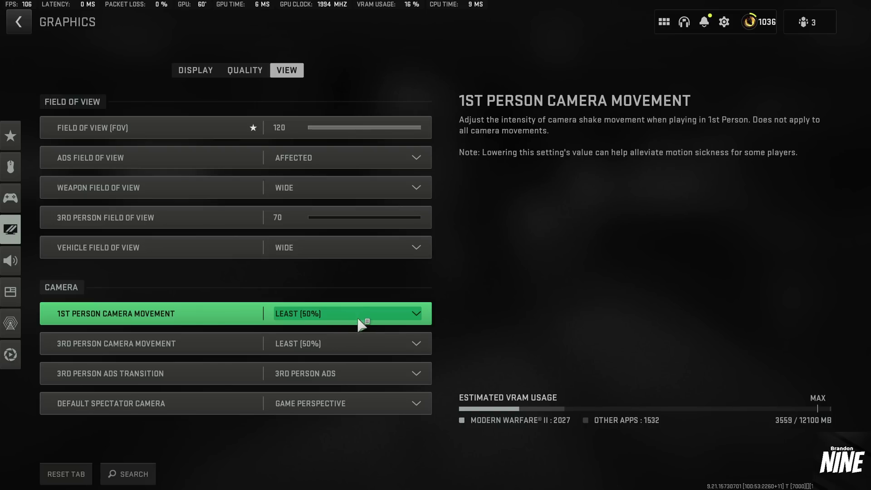
{"action": "left_click", "coordinate": [345, 313]}
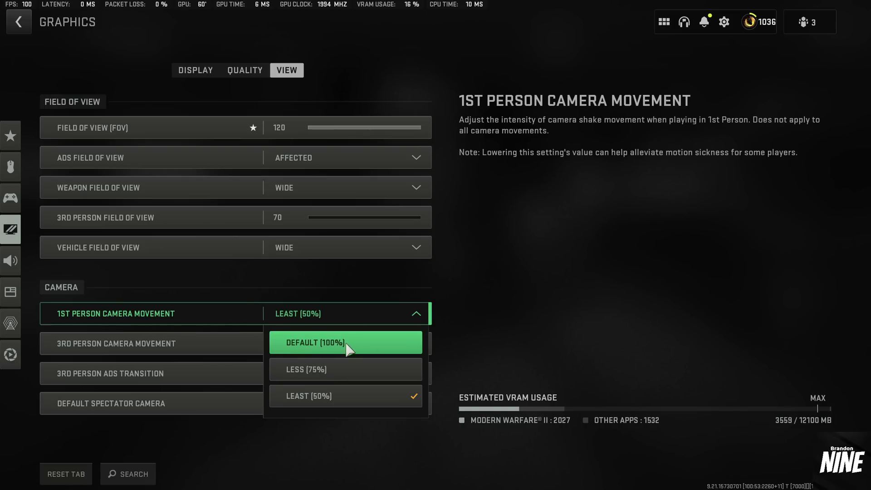
{"action": "left_click", "coordinate": [347, 396]}
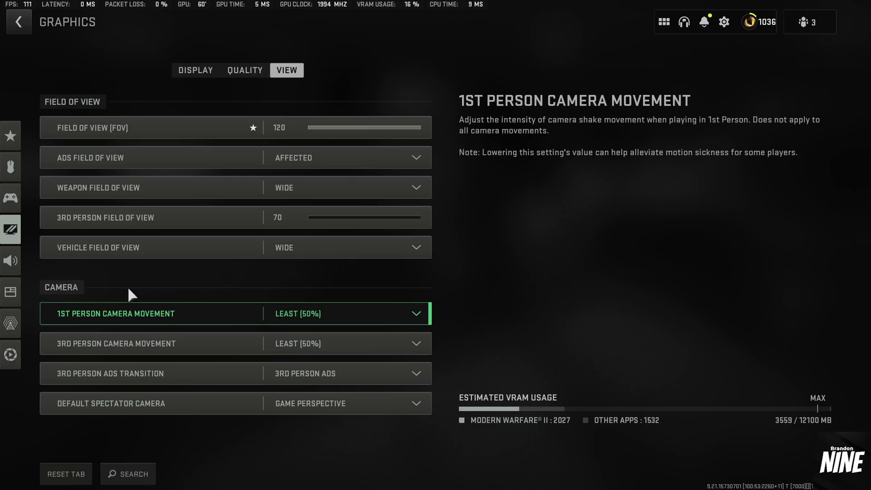
In the Audio settings, try Game Voice Channel at All Lobby and set it back to Friends Only.
{"action": "mouse_move", "coordinate": [30, 259]}
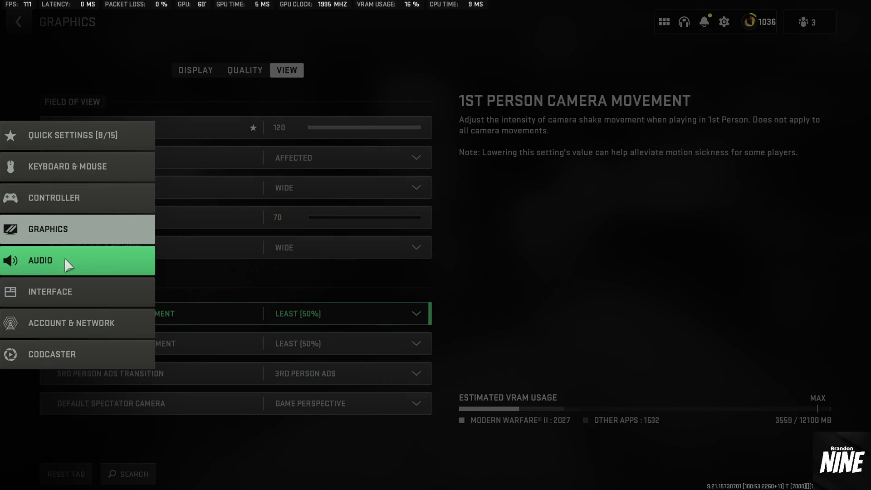
{"action": "left_click", "coordinate": [38, 263]}
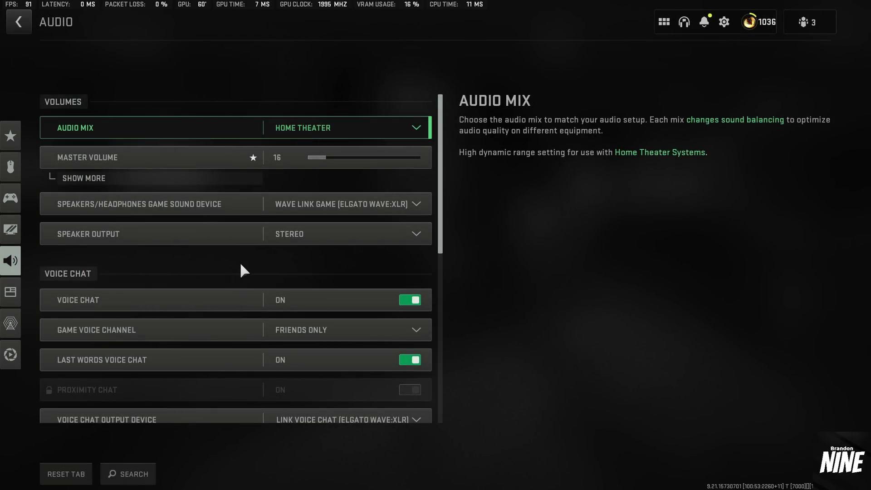
{"action": "left_click", "coordinate": [369, 334]}
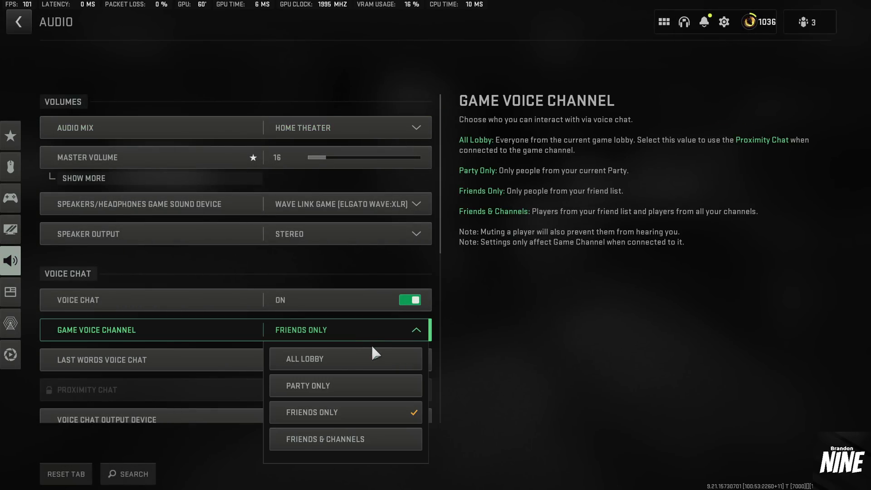
{"action": "left_click", "coordinate": [340, 363]}
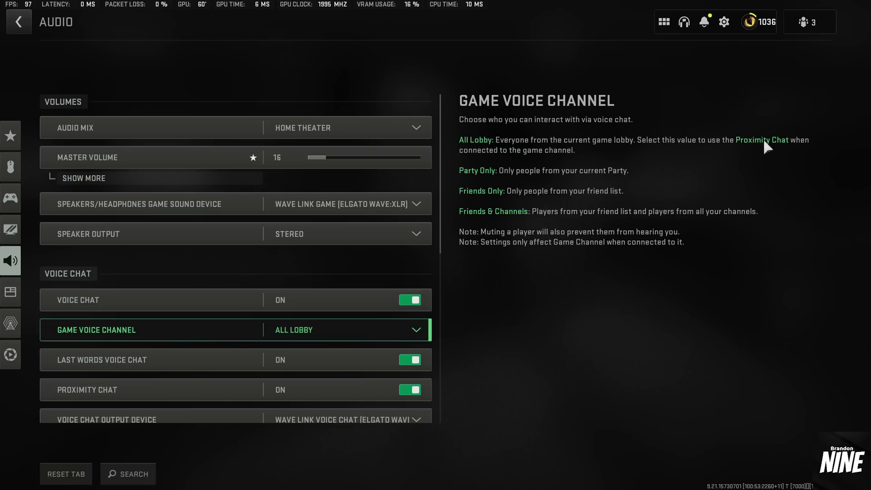
{"action": "left_click", "coordinate": [416, 335]}
{"action": "left_click", "coordinate": [419, 334]}
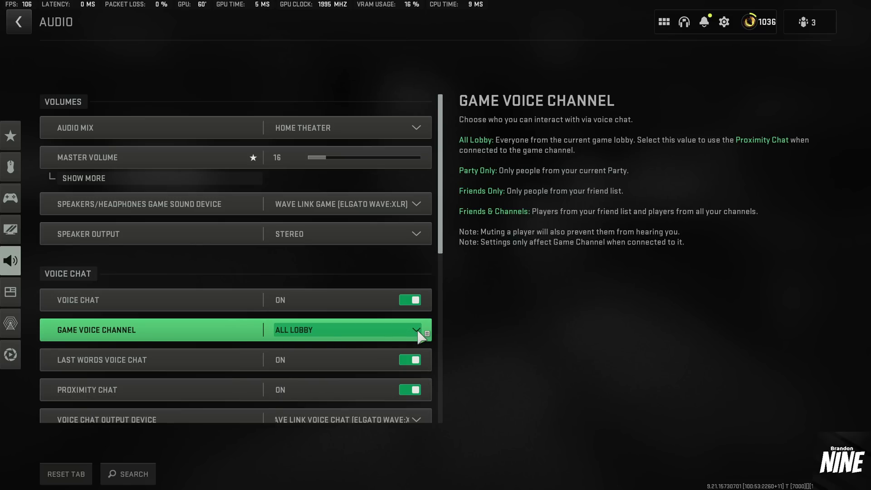
{"action": "left_click", "coordinate": [418, 336]}
{"action": "left_click", "coordinate": [333, 415]}
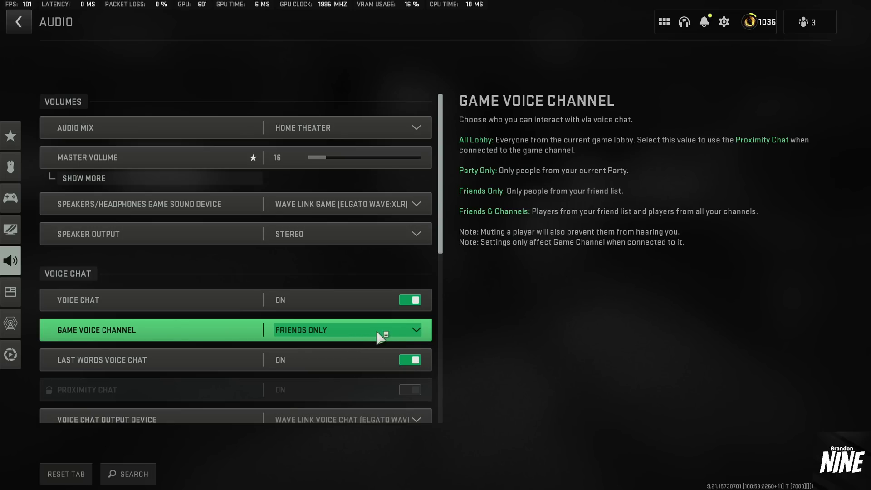
{"action": "left_click", "coordinate": [418, 334]}
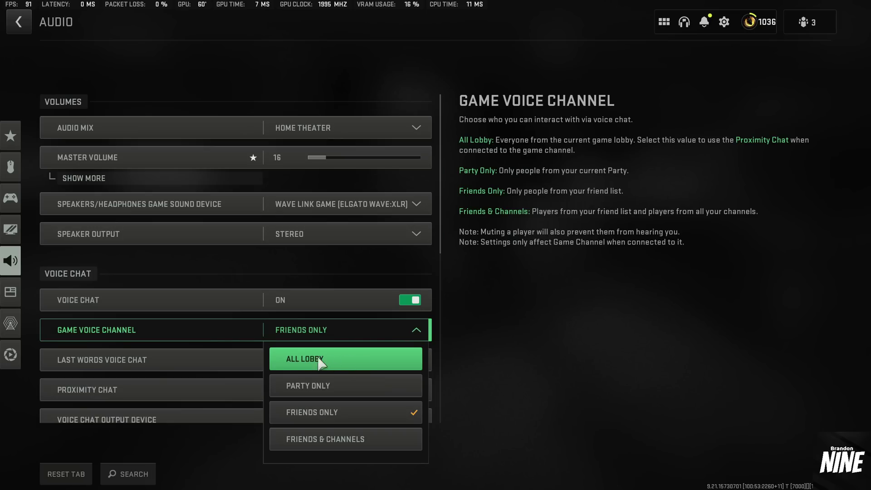
{"action": "left_click", "coordinate": [420, 335]}
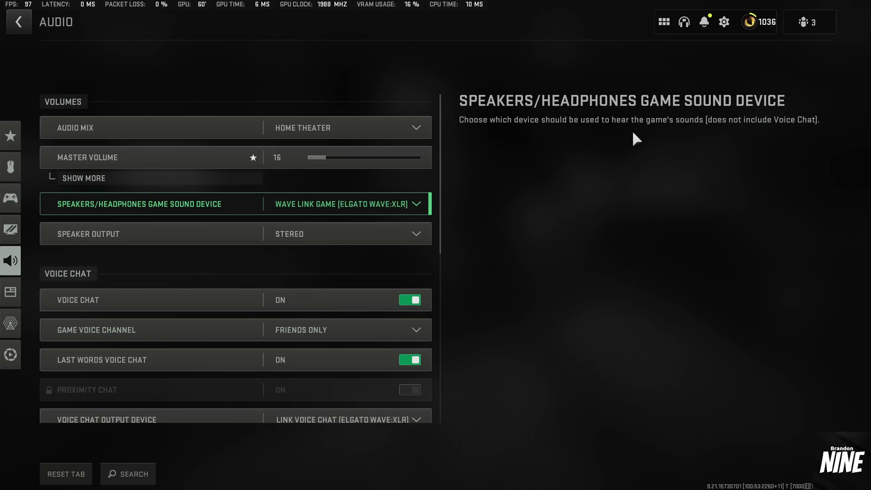
Leave the audio settings, the Benchmark screen and the Private Match menu.
{"action": "left_click", "coordinate": [19, 22]}
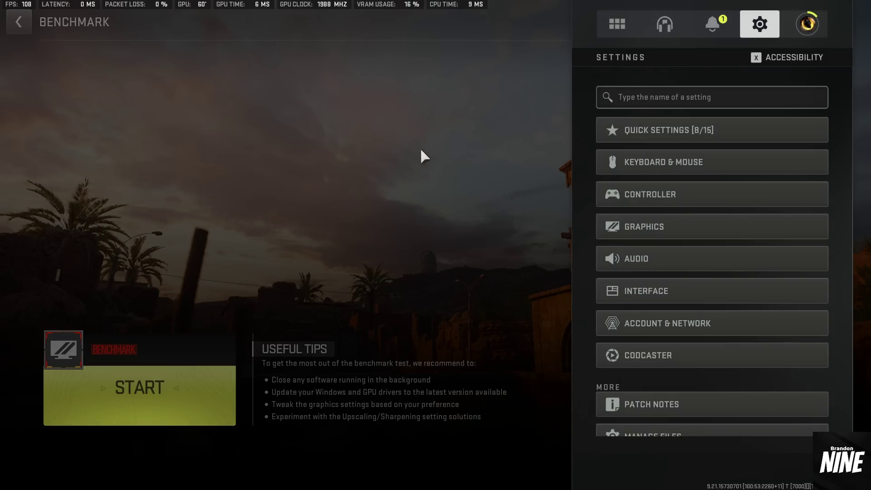
{"action": "left_click", "coordinate": [421, 151]}
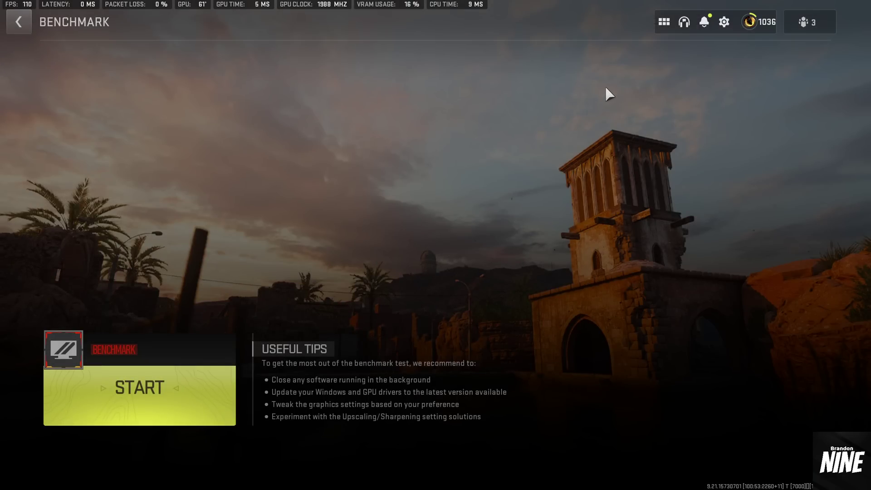
{"action": "key", "text": "Escape"}
{"action": "left_click", "coordinate": [323, 299]}
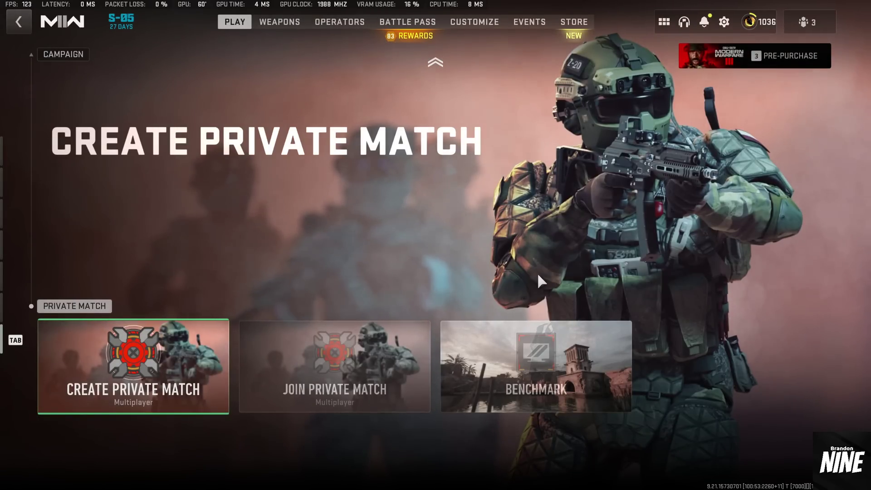
{"action": "key", "text": "Escape"}
{"action": "left_click", "coordinate": [354, 306]}
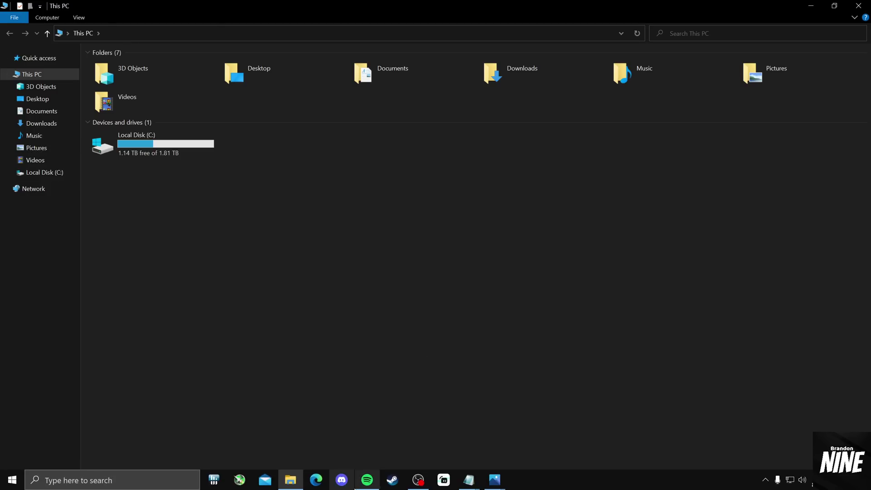
Switch to File Explorer and open the players folder inside Documents > Call of Duty.
{"action": "mouse_move", "coordinate": [292, 483]}
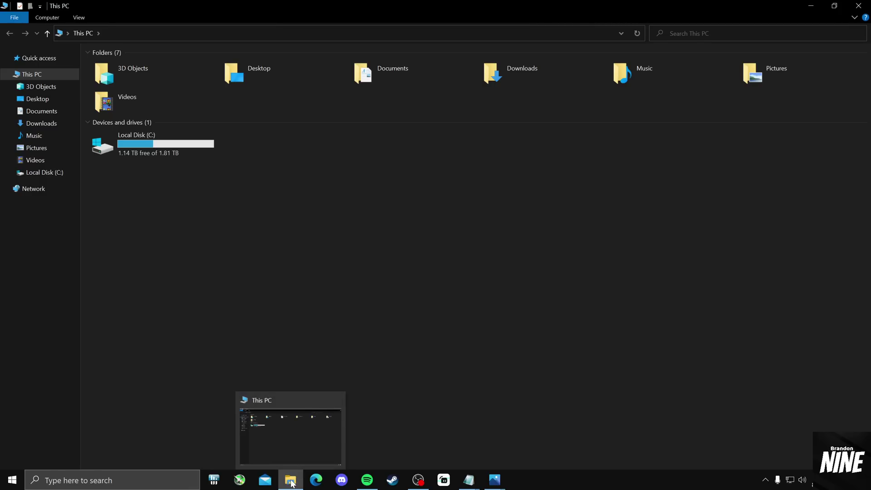
{"action": "left_click", "coordinate": [39, 113]}
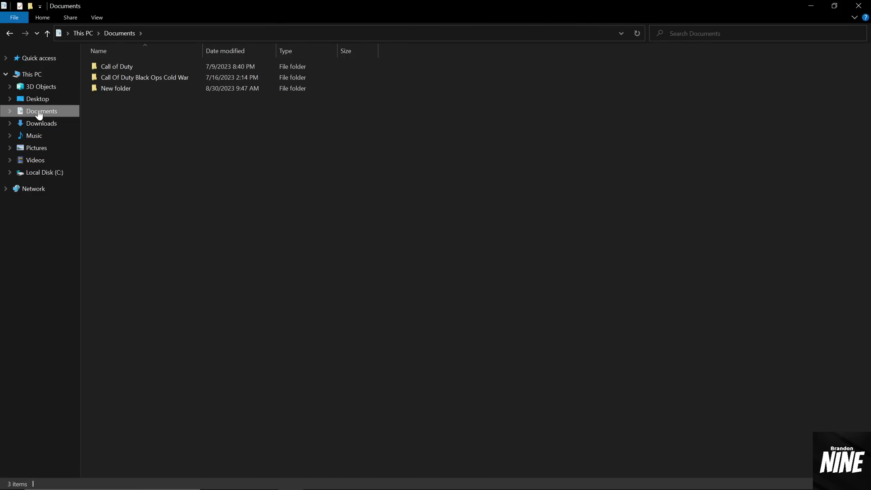
{"action": "double_click", "coordinate": [129, 67]}
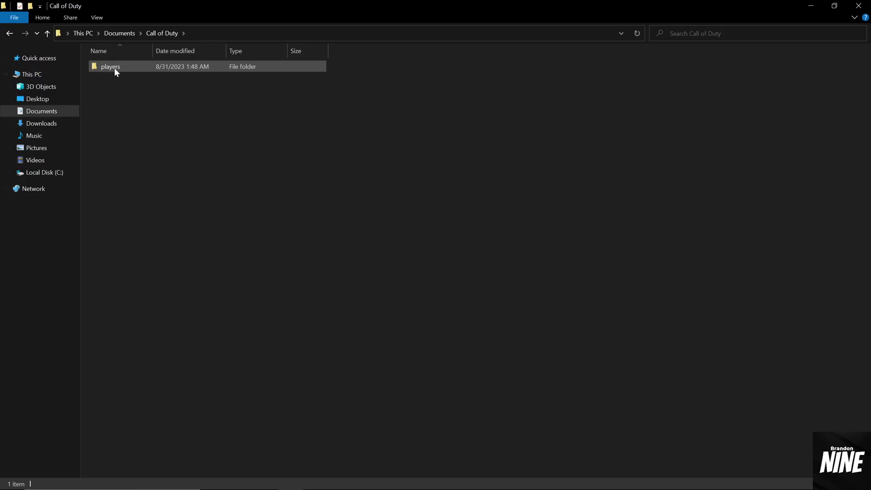
{"action": "double_click", "coordinate": [115, 68]}
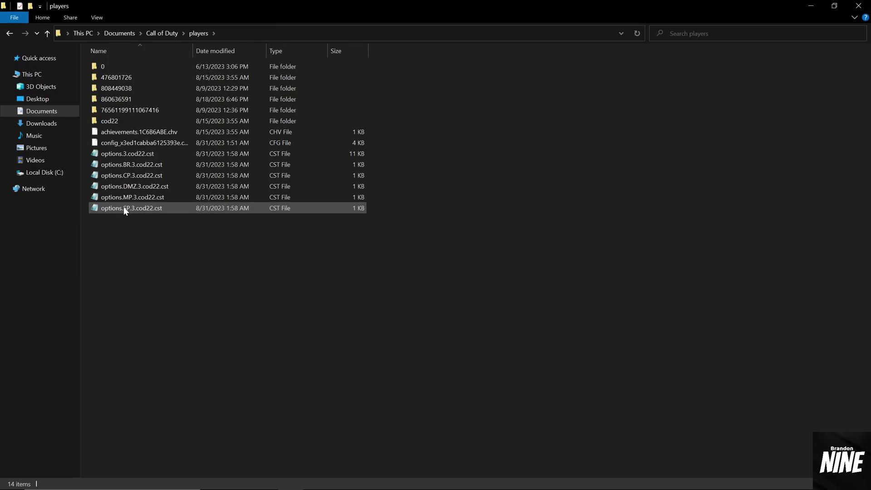
Open options.3.cod22.cst with Notepad and make it the default app for .cst files.
{"action": "left_click", "coordinate": [116, 155]}
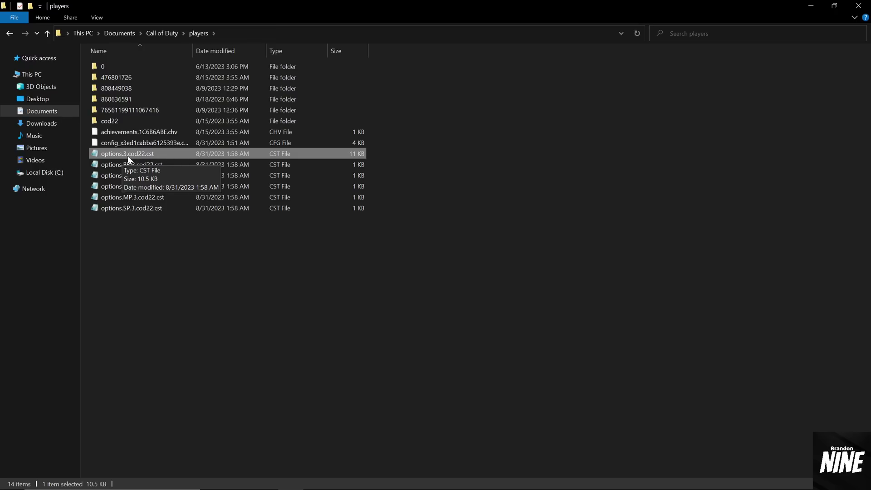
{"action": "right_click", "coordinate": [163, 154]}
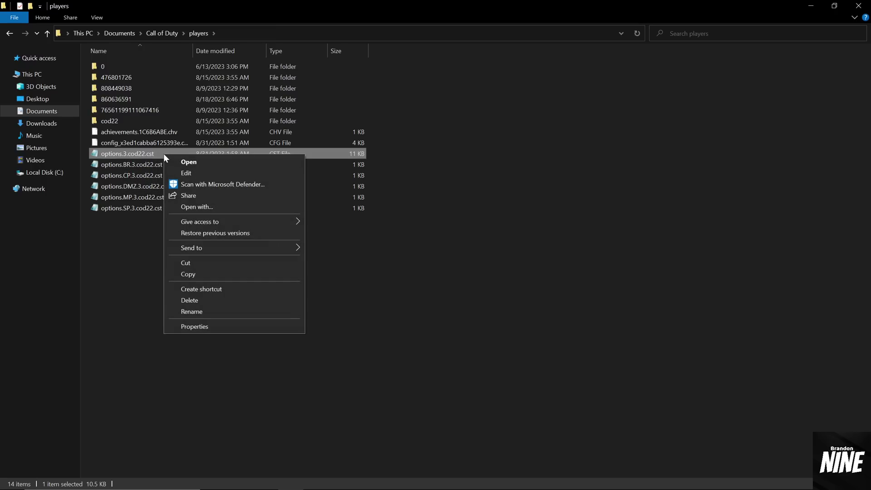
{"action": "left_click", "coordinate": [215, 207]}
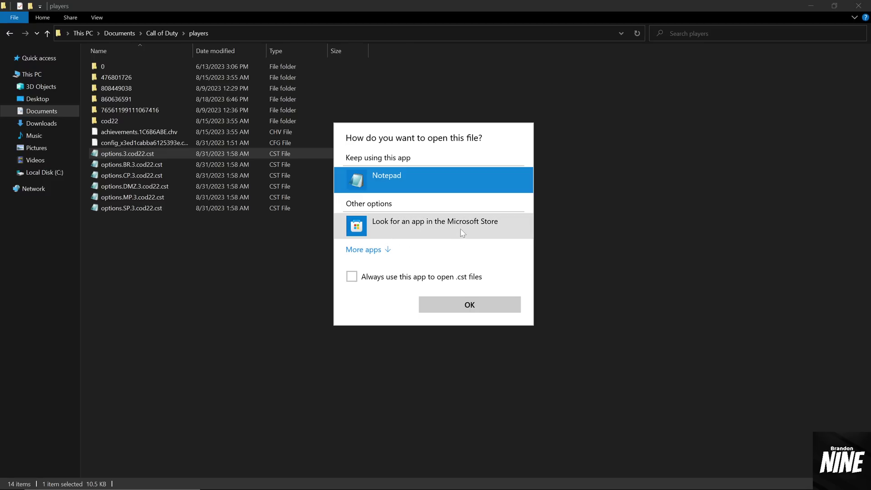
{"action": "left_click", "coordinate": [352, 278]}
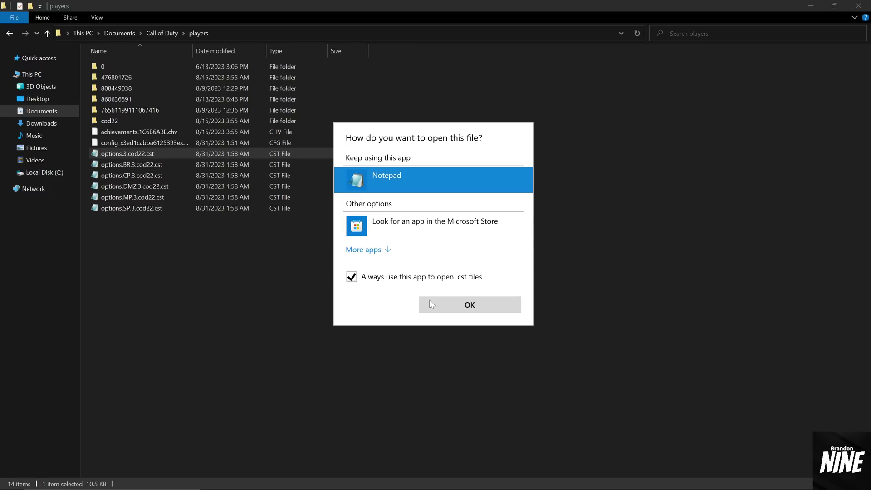
{"action": "left_click", "coordinate": [471, 306]}
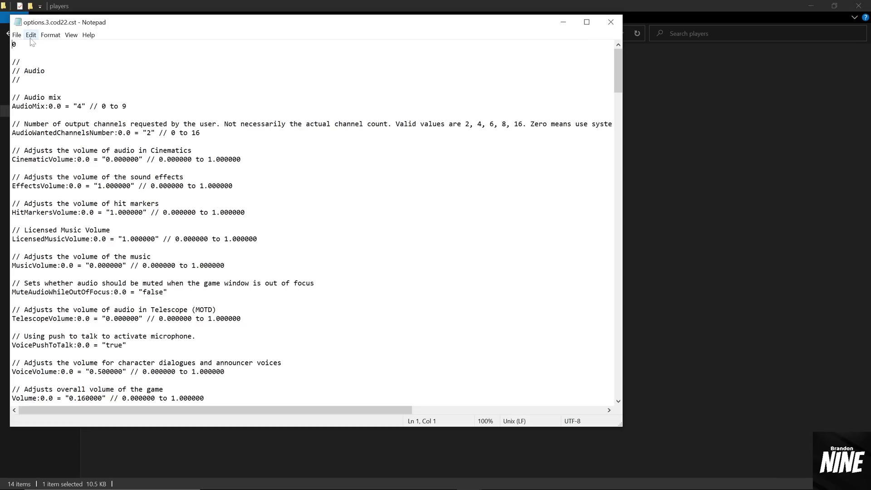
Copy the entire contents of options.3.cod22.cst into a new, blank Notepad document.
{"action": "left_click", "coordinate": [31, 38]}
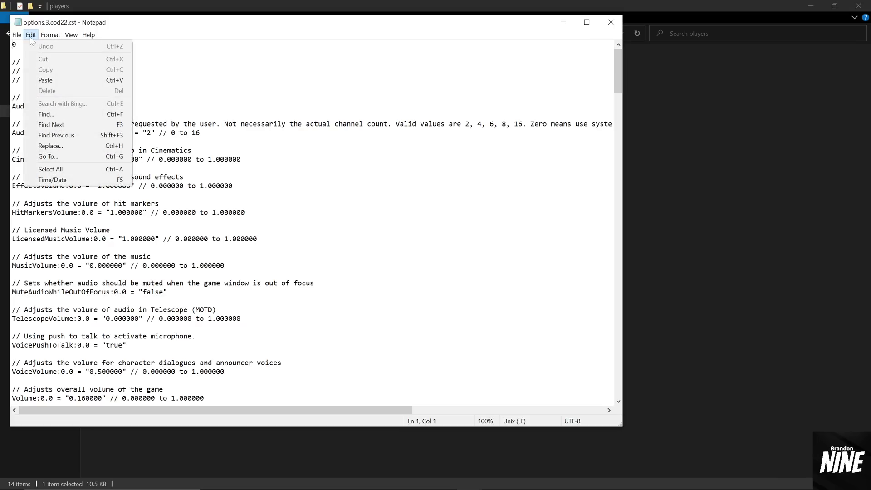
{"action": "left_click", "coordinate": [75, 172]}
{"action": "right_click", "coordinate": [84, 144]}
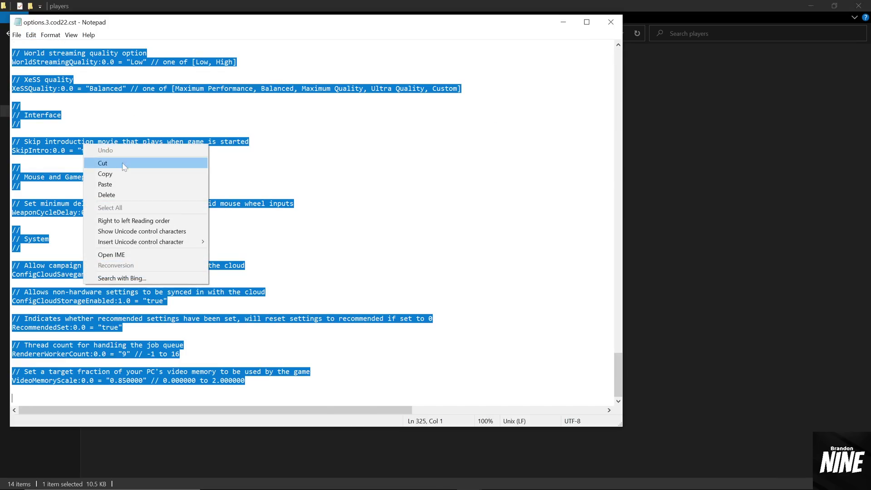
{"action": "left_click", "coordinate": [100, 173]}
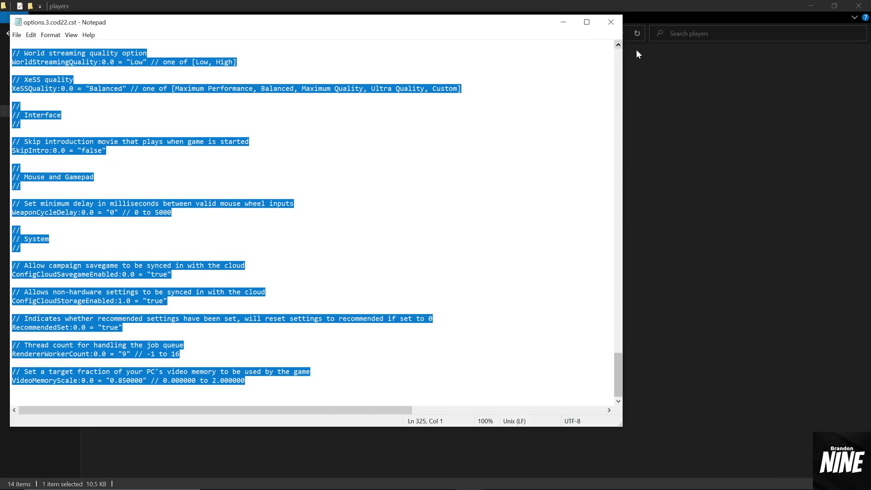
{"action": "left_click", "coordinate": [80, 482]}
{"action": "type", "text": "not"}
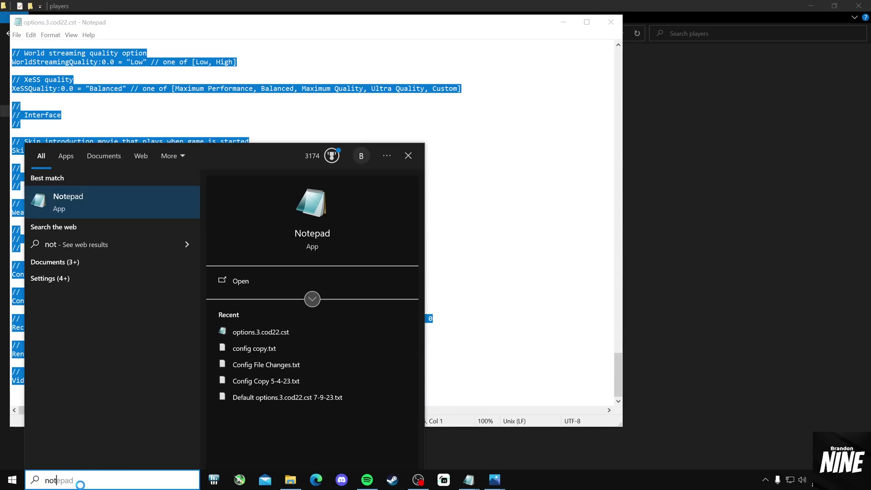
{"action": "key", "text": "Return"}
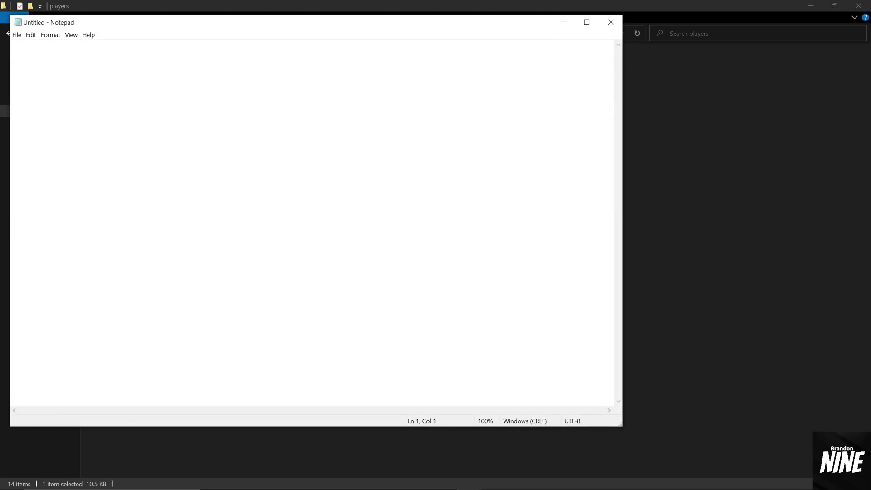
{"action": "right_click", "coordinate": [58, 71]}
{"action": "left_click", "coordinate": [75, 111]}
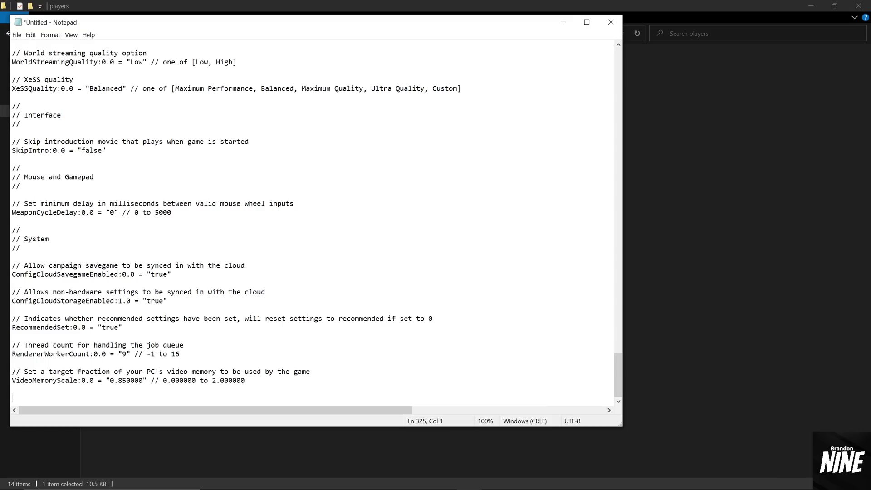
Save the backup text in Documents as "copy of config" and close that document.
{"action": "left_click", "coordinate": [16, 35]}
{"action": "left_click", "coordinate": [38, 88]}
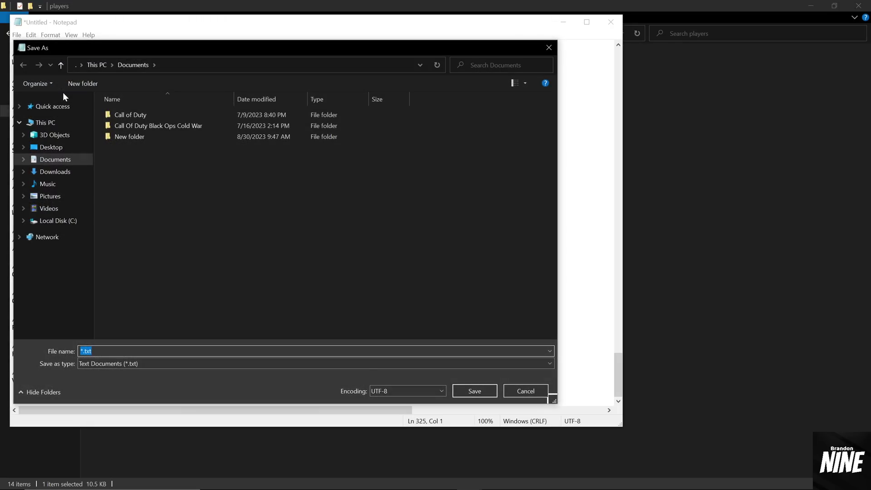
{"action": "type", "text": "copy of config"}
{"action": "left_click", "coordinate": [495, 390]}
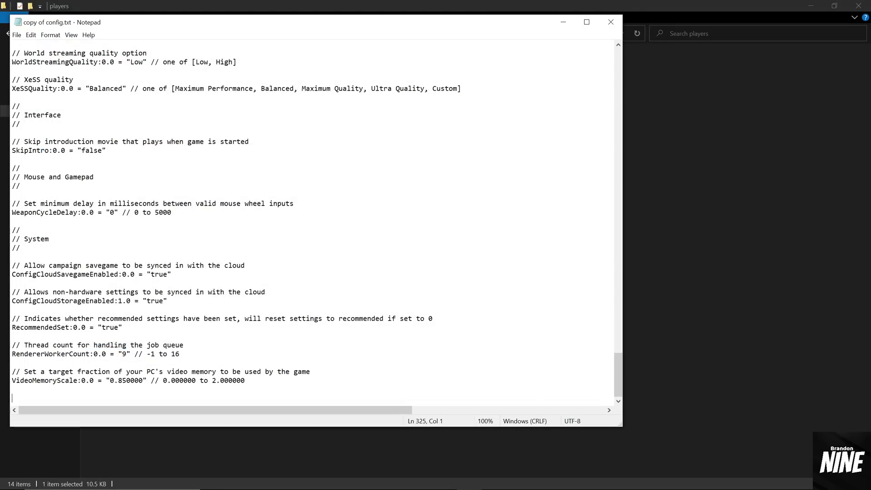
{"action": "left_click", "coordinate": [611, 22]}
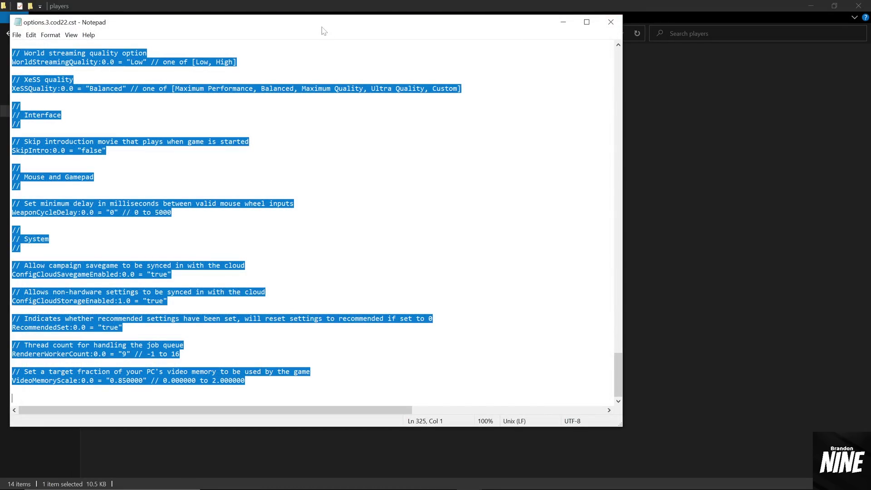
Bring up the Config File Changes.txt notes beside options.3.cod22.cst and go to the options file's Graphics section.
{"action": "left_click", "coordinate": [99, 142]}
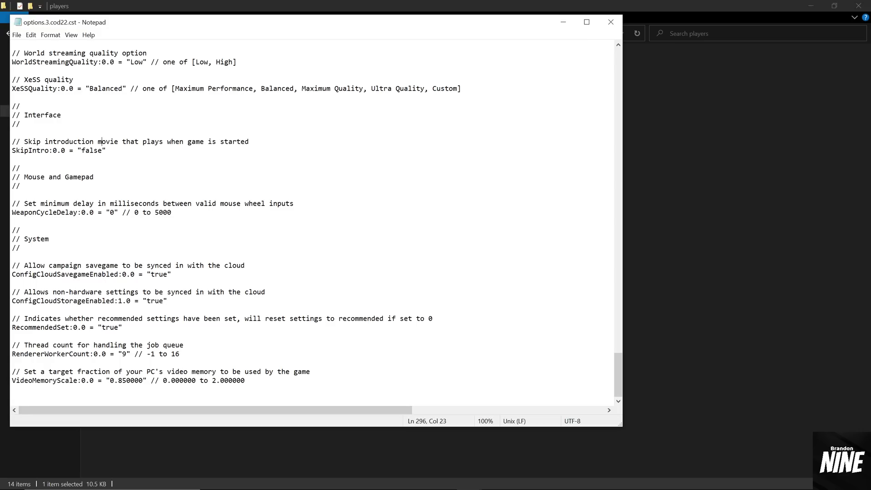
{"action": "left_click_drag", "start_coordinate": [618, 369], "coordinate": [618, 65]}
{"action": "left_click", "coordinate": [13, 89]}
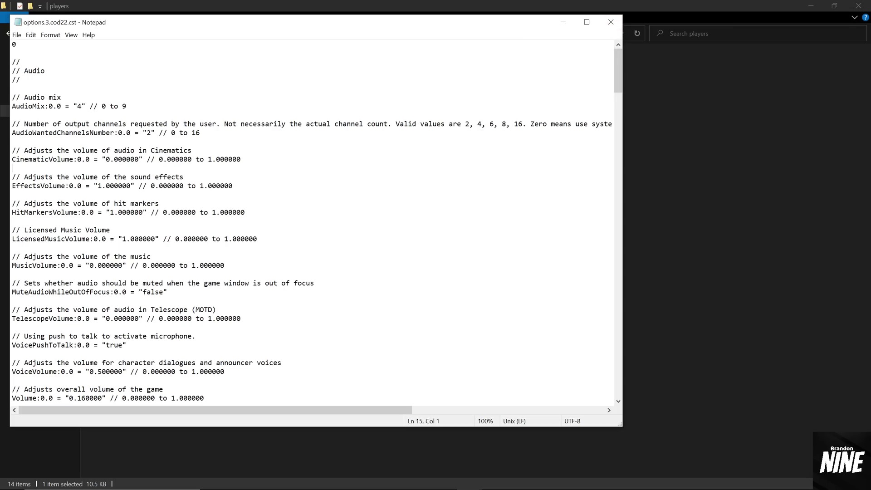
{"action": "key", "text": "alt+Tab"}
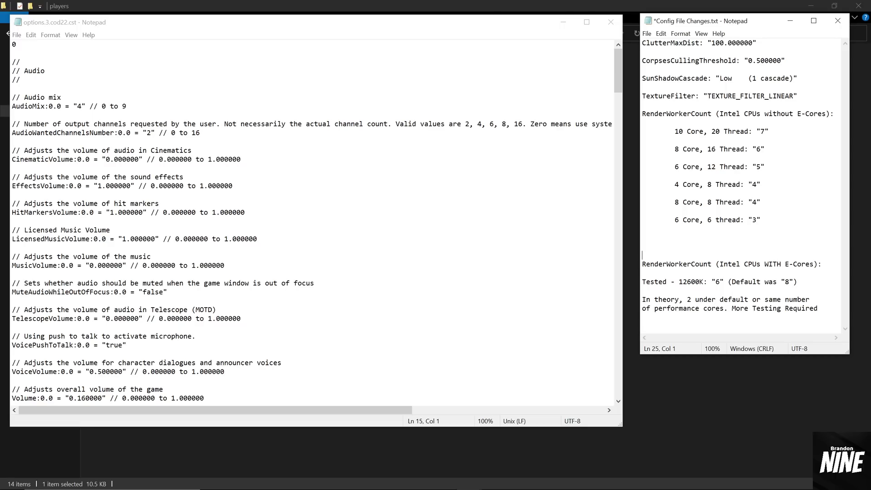
{"action": "left_click_drag", "start_coordinate": [642, 43], "coordinate": [752, 43]}
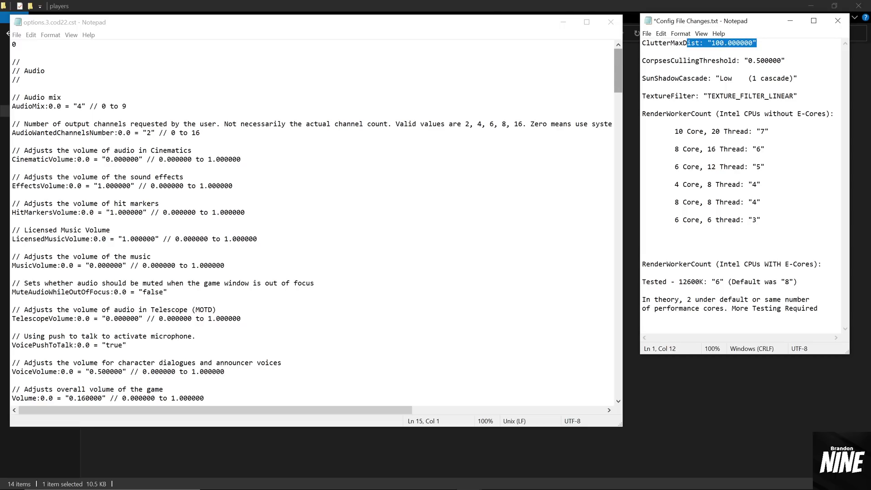
{"action": "key", "text": "Down"}
{"action": "left_click_drag", "start_coordinate": [620, 57], "coordinate": [630, 154]}
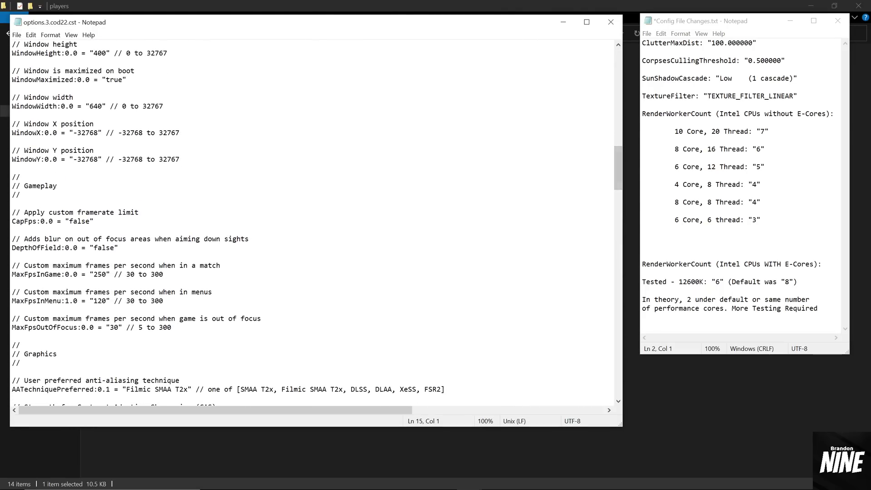
{"action": "left_click_drag", "start_coordinate": [28, 354], "coordinate": [57, 354]}
{"action": "left_click_drag", "start_coordinate": [617, 169], "coordinate": [617, 206]}
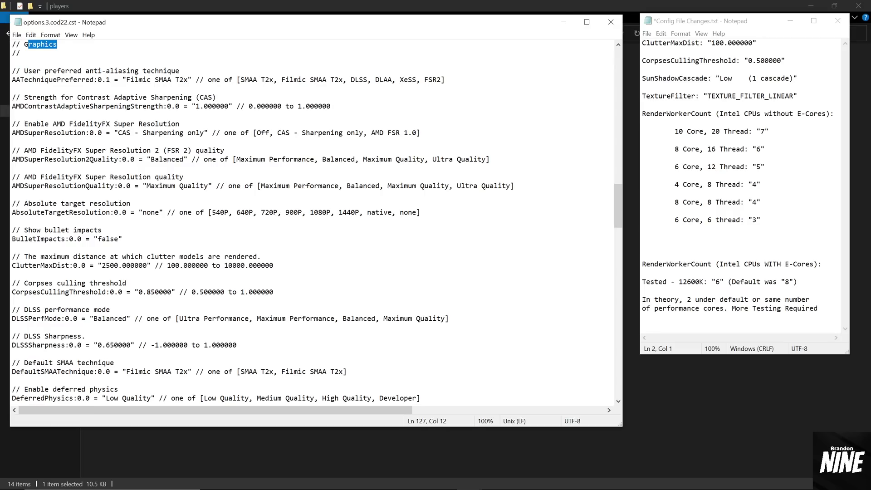
Set ClutterMaxDist to 100.000000 by copying the minimum from its listed range over the current value.
{"action": "left_click_drag", "start_coordinate": [12, 266], "coordinate": [147, 266]}
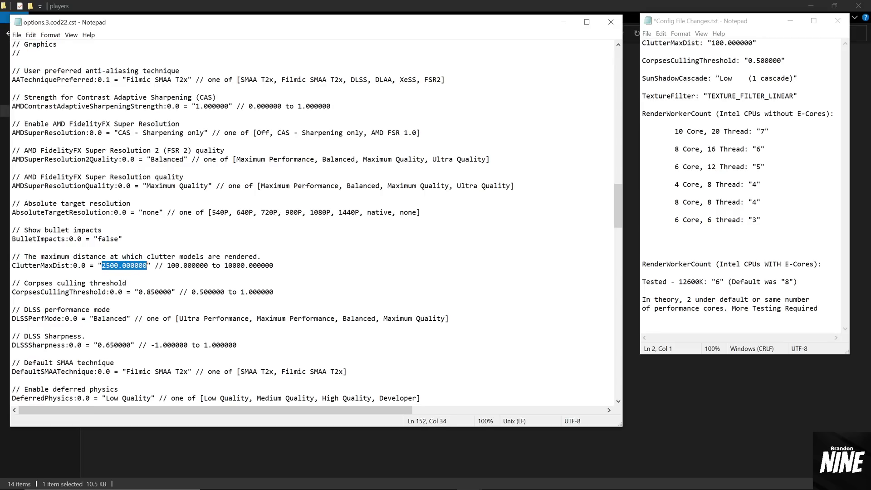
{"action": "left_click_drag", "start_coordinate": [208, 265], "coordinate": [167, 266]}
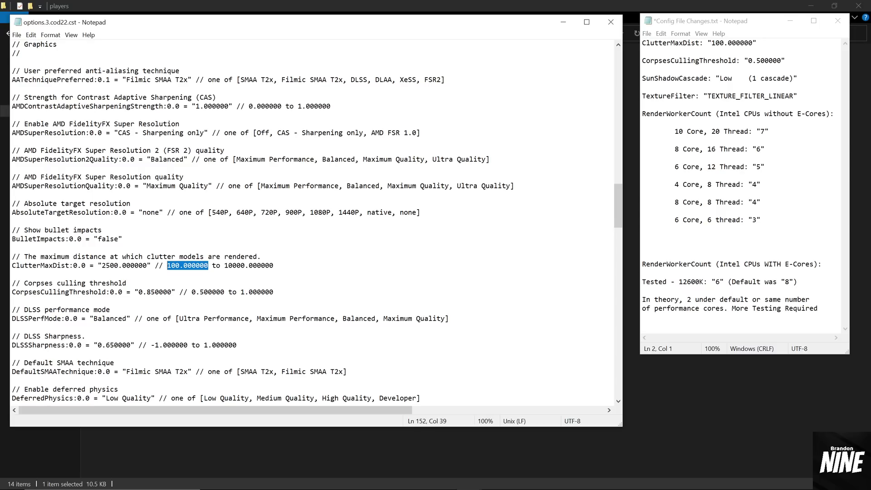
{"action": "right_click", "coordinate": [186, 265]}
{"action": "left_click", "coordinate": [202, 296]}
{"action": "left_click_drag", "start_coordinate": [147, 265], "coordinate": [102, 265]}
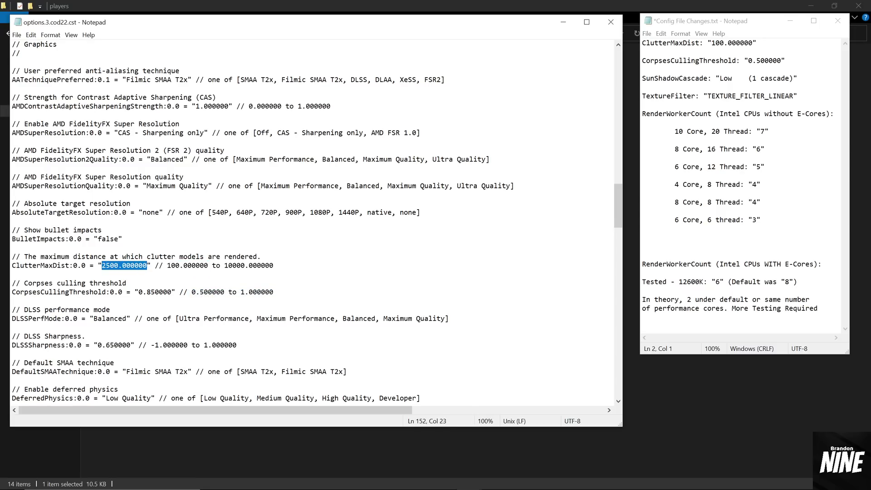
{"action": "right_click", "coordinate": [118, 265]}
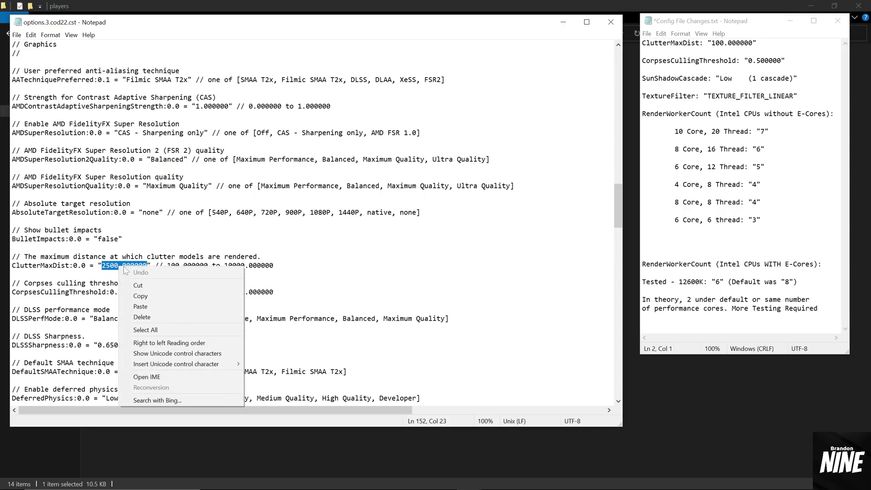
{"action": "left_click", "coordinate": [153, 307]}
{"action": "left_click_drag", "start_coordinate": [204, 266], "coordinate": [102, 265]}
{"action": "left_click", "coordinate": [143, 266]}
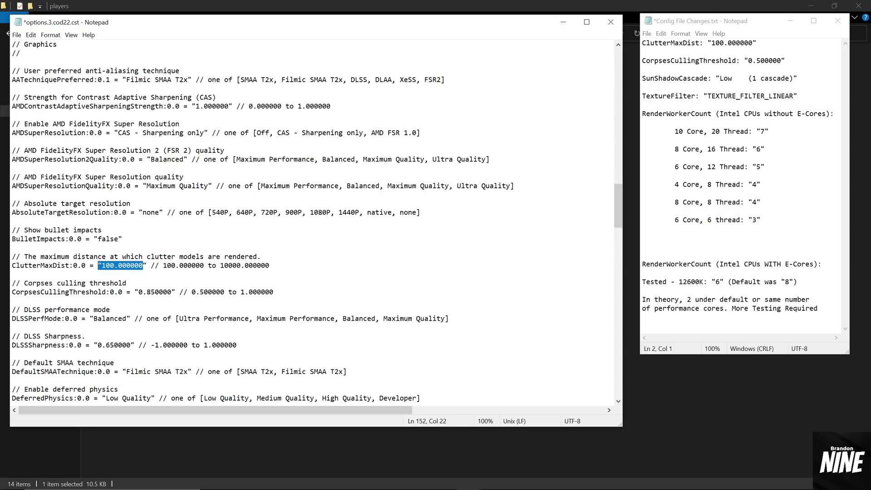
{"action": "left_click", "coordinate": [158, 265]}
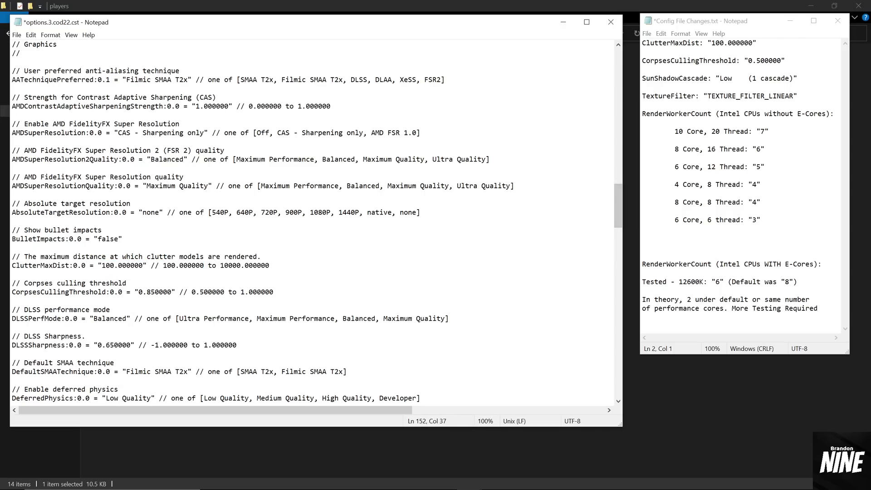
Set CorpsesCullingThreshold to 0.500000 by copying the minimum from its listed range over the current value.
{"action": "left_click_drag", "start_coordinate": [785, 60], "coordinate": [642, 69]}
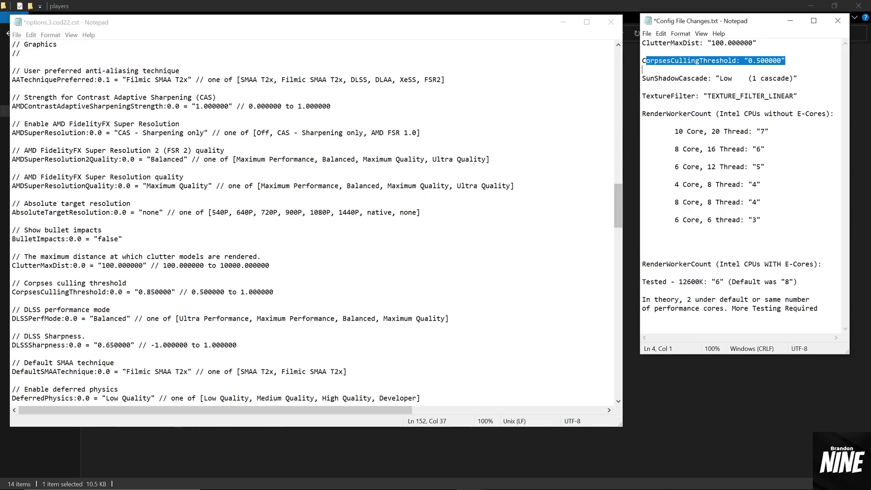
{"action": "left_click_drag", "start_coordinate": [36, 292], "coordinate": [106, 292]}
{"action": "left_click_drag", "start_coordinate": [225, 292], "coordinate": [192, 292]}
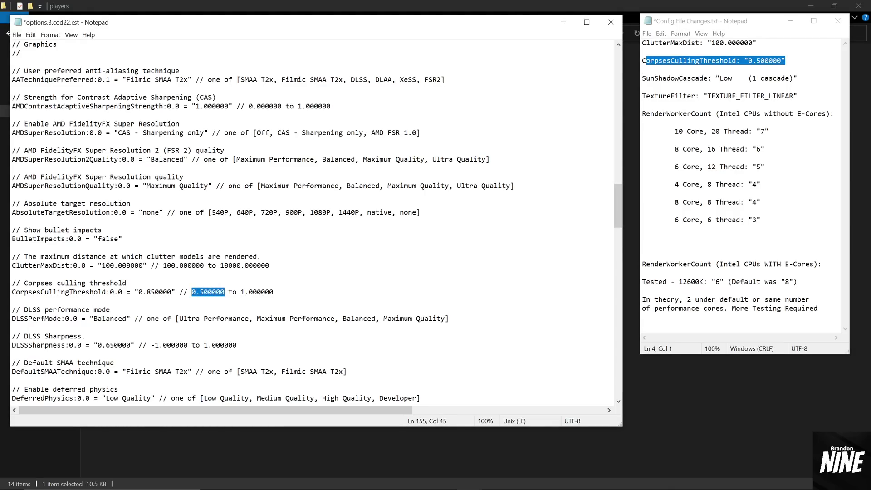
{"action": "right_click", "coordinate": [208, 291]}
{"action": "left_click", "coordinate": [224, 322]}
{"action": "left_click_drag", "start_coordinate": [172, 292], "coordinate": [139, 291]}
{"action": "right_click", "coordinate": [152, 292]}
{"action": "left_click", "coordinate": [182, 332]}
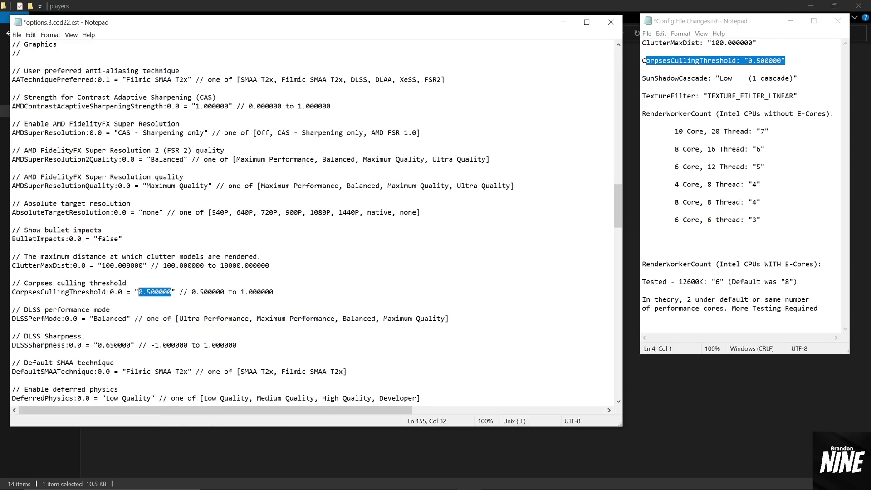
{"action": "left_click", "coordinate": [151, 292]}
Set SunShadowCascade to "Low (1 cascade)" in the options file by copying that option from its listed choices over the current value.
{"action": "left_click_drag", "start_coordinate": [641, 78], "coordinate": [708, 79]}
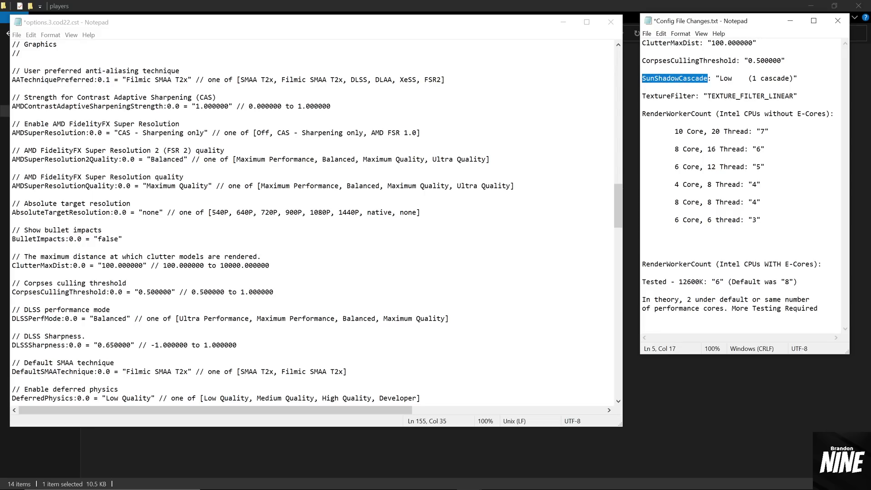
{"action": "left_click", "coordinate": [645, 87]}
{"action": "left_click_drag", "start_coordinate": [616, 194], "coordinate": [619, 321]}
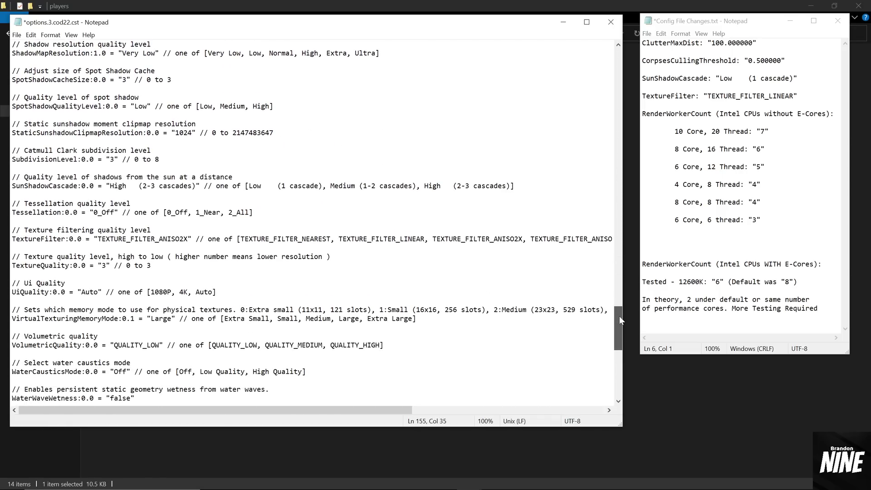
{"action": "mouse_move", "coordinate": [620, 316]}
{"action": "left_mouse_down"}
{"action": "mouse_move", "coordinate": [623, 298]}
{"action": "mouse_move", "coordinate": [624, 307]}
{"action": "left_mouse_up"}
{"action": "left_click_drag", "start_coordinate": [12, 257], "coordinate": [196, 257]}
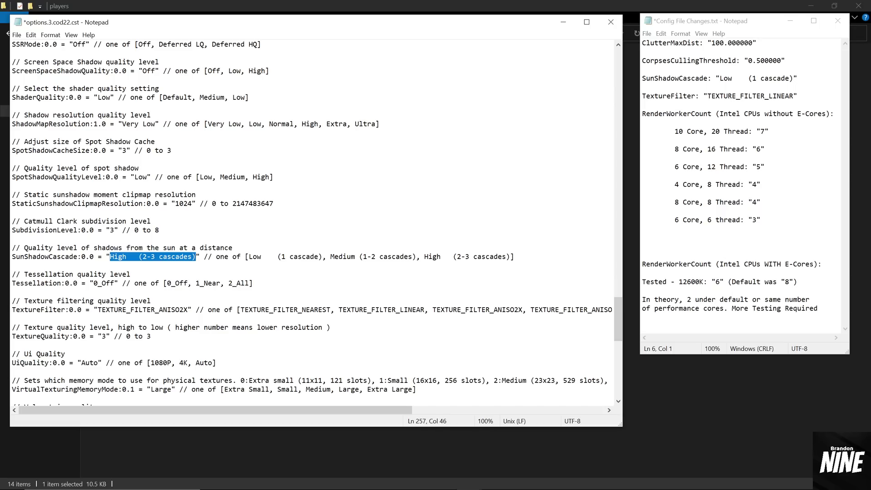
{"action": "left_click_drag", "start_coordinate": [248, 257], "coordinate": [322, 257]}
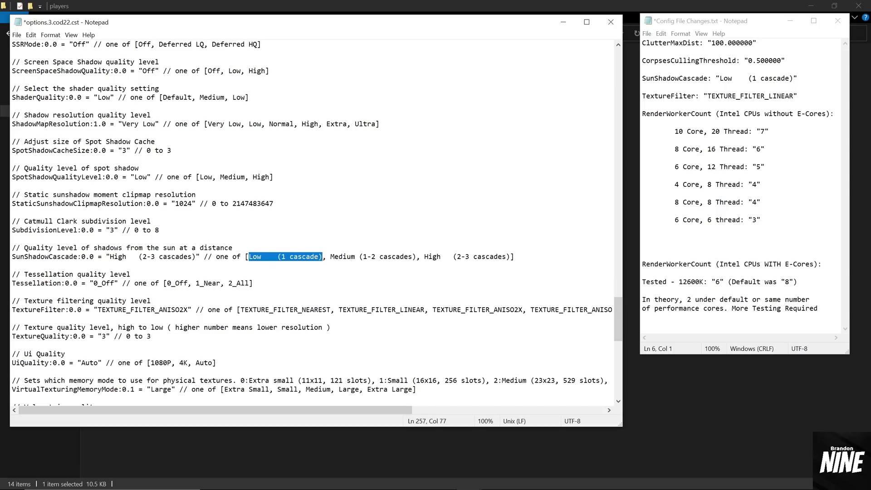
{"action": "left_click", "coordinate": [248, 257]}
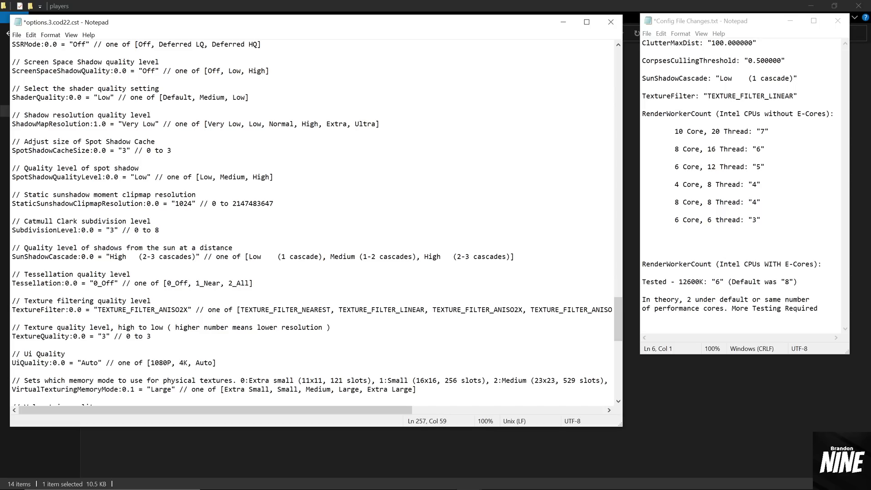
{"action": "left_click_drag", "start_coordinate": [248, 257], "coordinate": [323, 257]}
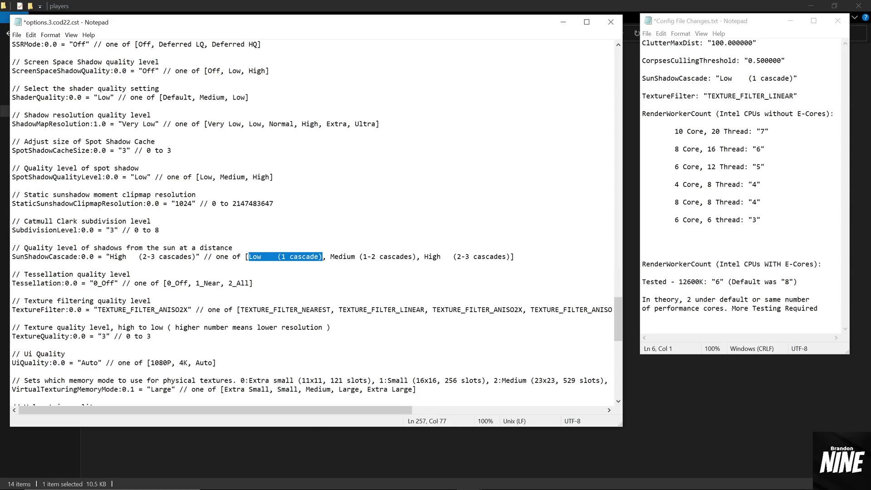
{"action": "right_click", "coordinate": [287, 255]}
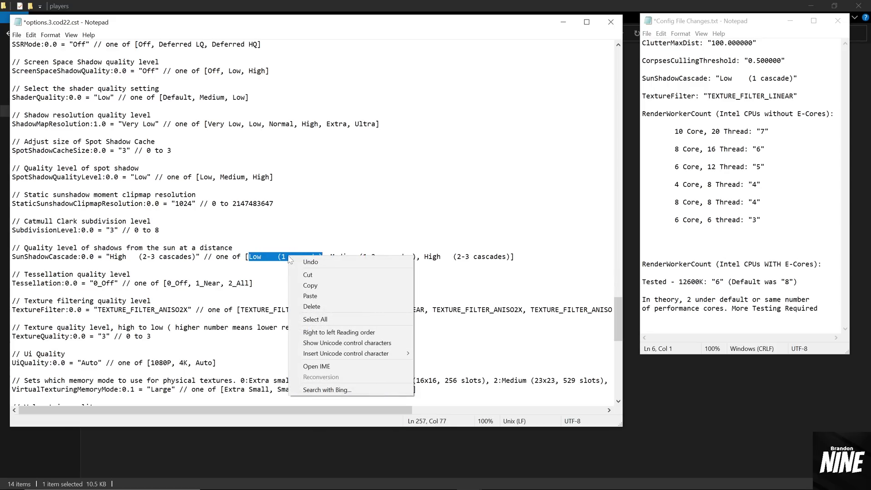
{"action": "left_click", "coordinate": [327, 285]}
{"action": "left_click_drag", "start_coordinate": [196, 257], "coordinate": [110, 257]}
{"action": "right_click", "coordinate": [137, 256]}
{"action": "left_click", "coordinate": [158, 296]}
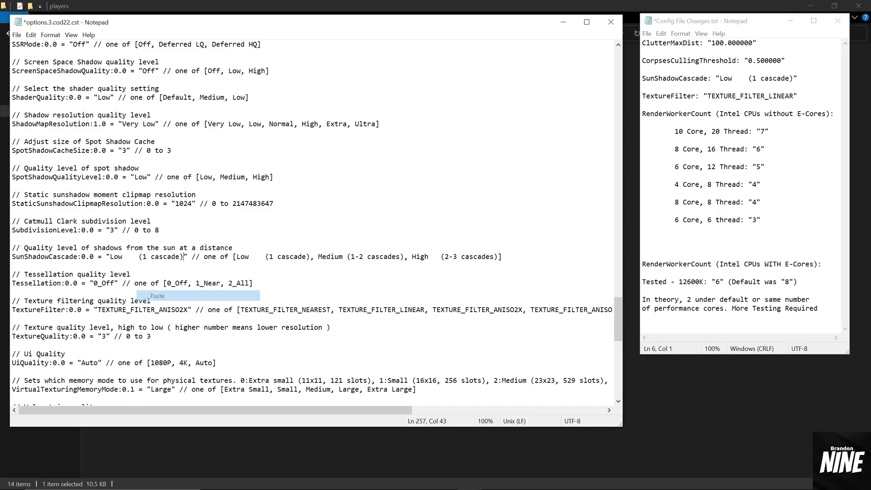
{"action": "left_click_drag", "start_coordinate": [315, 257], "coordinate": [240, 256]}
{"action": "left_click", "coordinate": [140, 257]}
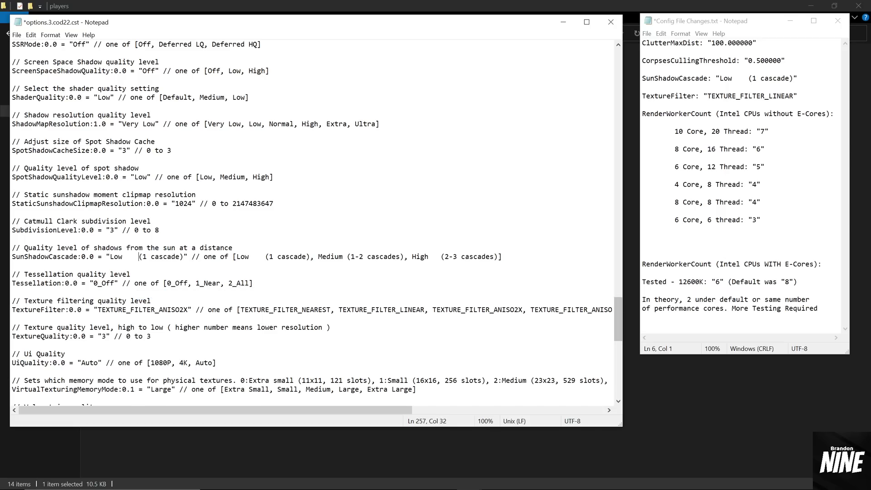
Set TextureFilter to TEXTURE_FILTER_LINEAR, as the notes specify, by copying it from the setting's listed choices over the current value.
{"action": "left_click_drag", "start_coordinate": [646, 95], "coordinate": [794, 96]}
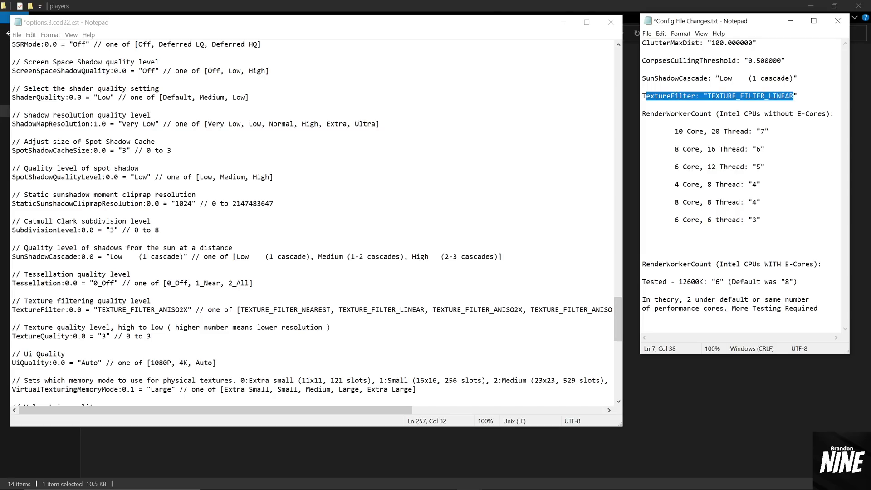
{"action": "left_click_drag", "start_coordinate": [97, 309], "coordinate": [188, 309]}
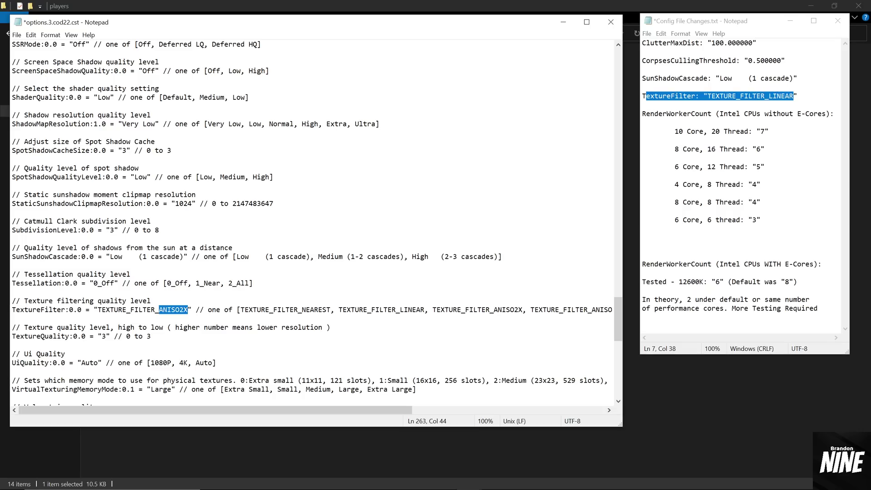
{"action": "left_click_drag", "start_coordinate": [425, 309], "coordinate": [338, 310]}
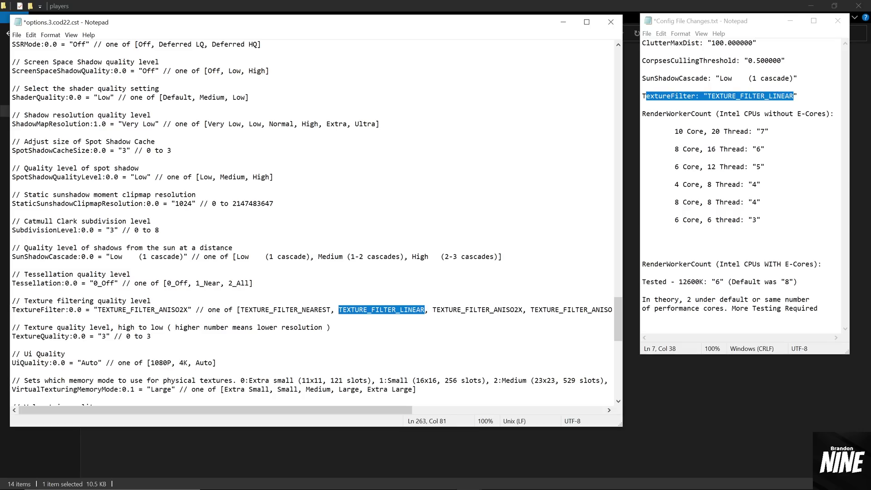
{"action": "right_click", "coordinate": [411, 310]}
{"action": "left_click", "coordinate": [431, 339]}
{"action": "left_click_drag", "start_coordinate": [188, 309], "coordinate": [98, 309]}
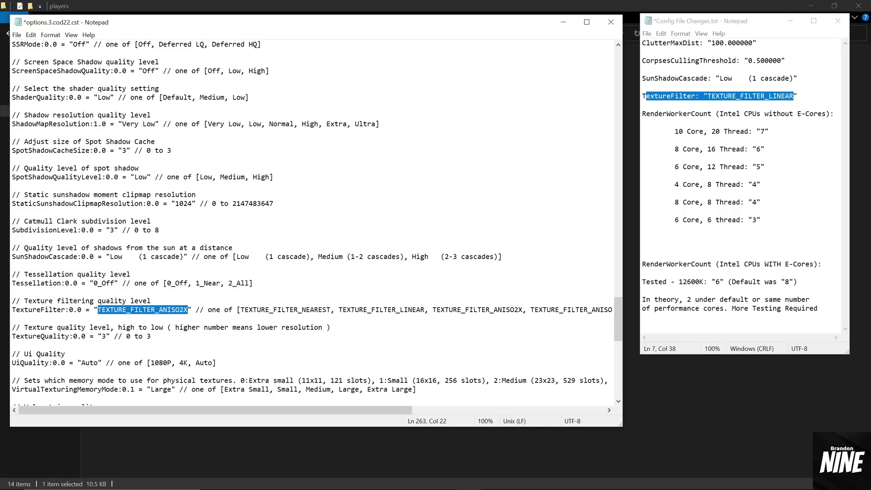
{"action": "right_click", "coordinate": [132, 312]}
{"action": "left_click", "coordinate": [169, 352]}
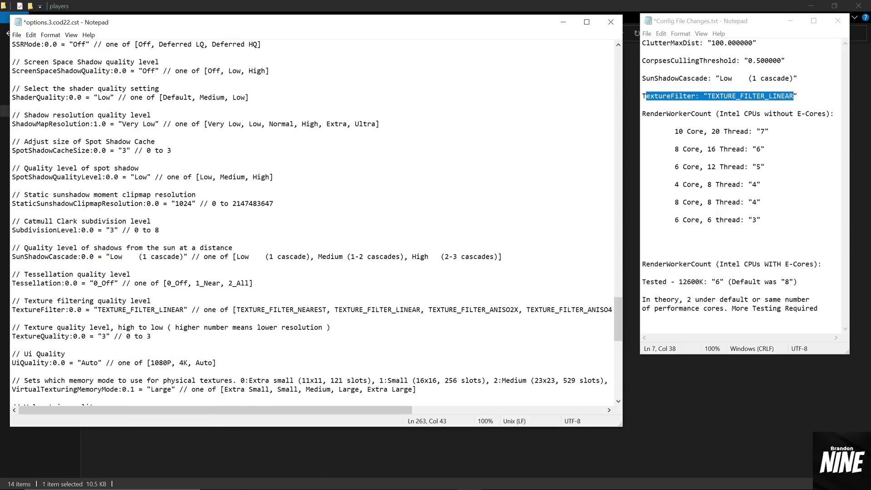
{"action": "mouse_move", "coordinate": [327, 309]}
{"action": "left_mouse_down"}
{"action": "mouse_move", "coordinate": [297, 309]}
{"action": "mouse_move", "coordinate": [326, 309]}
{"action": "left_mouse_up"}
{"action": "left_click", "coordinate": [318, 310]}
{"action": "left_click", "coordinate": [314, 310]}
{"action": "left_click_drag", "start_coordinate": [420, 310], "coordinate": [351, 310]}
{"action": "left_click", "coordinate": [172, 310]}
{"action": "left_click_drag", "start_coordinate": [184, 310], "coordinate": [114, 310]}
{"action": "left_click", "coordinate": [148, 310]}
Find RendererWorkerCount in the options file's System section and review the notes' values for Intel CPUs without E-Cores.
{"action": "left_click_drag", "start_coordinate": [617, 335], "coordinate": [612, 392]}
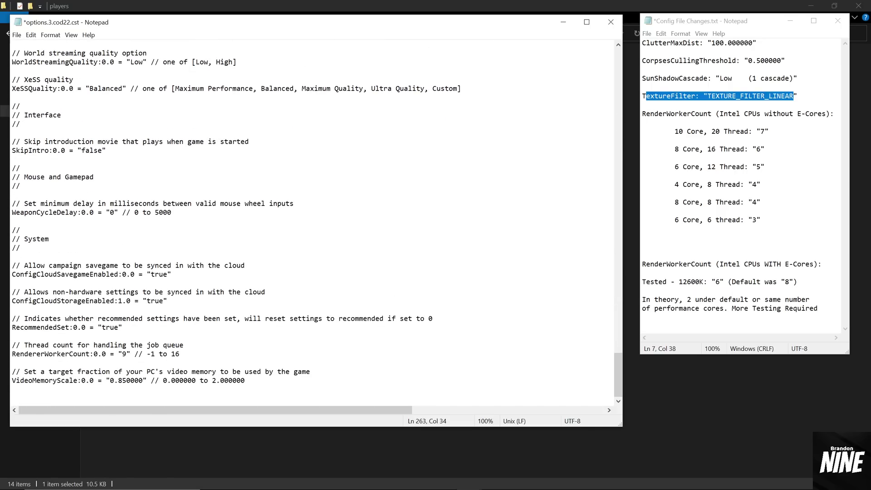
{"action": "left_click_drag", "start_coordinate": [11, 354], "coordinate": [106, 354]}
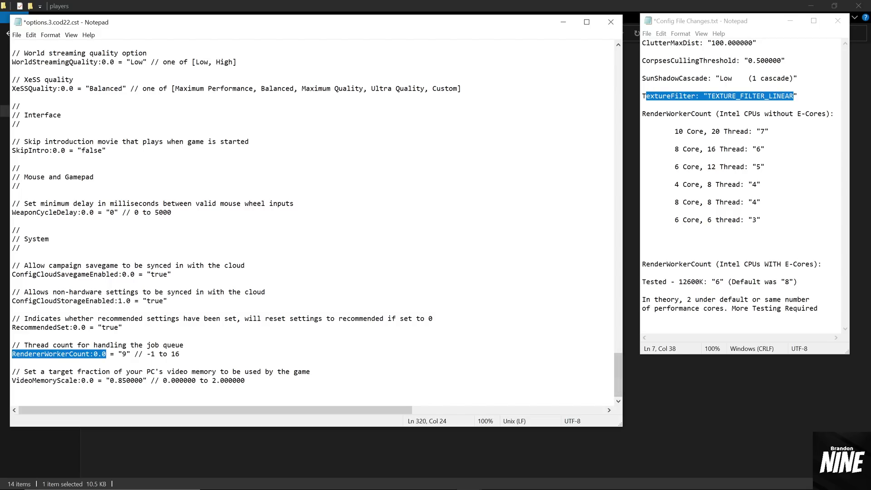
{"action": "left_click", "coordinate": [642, 122]}
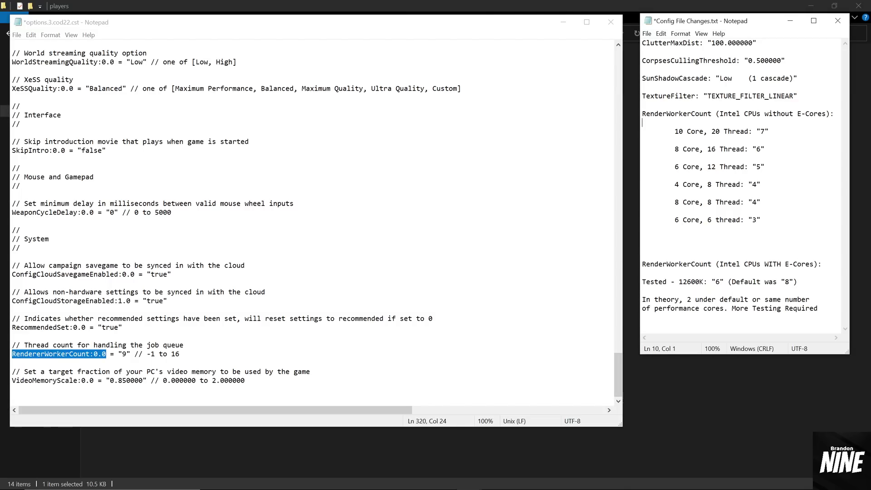
{"action": "left_click_drag", "start_coordinate": [719, 114], "coordinate": [826, 113]}
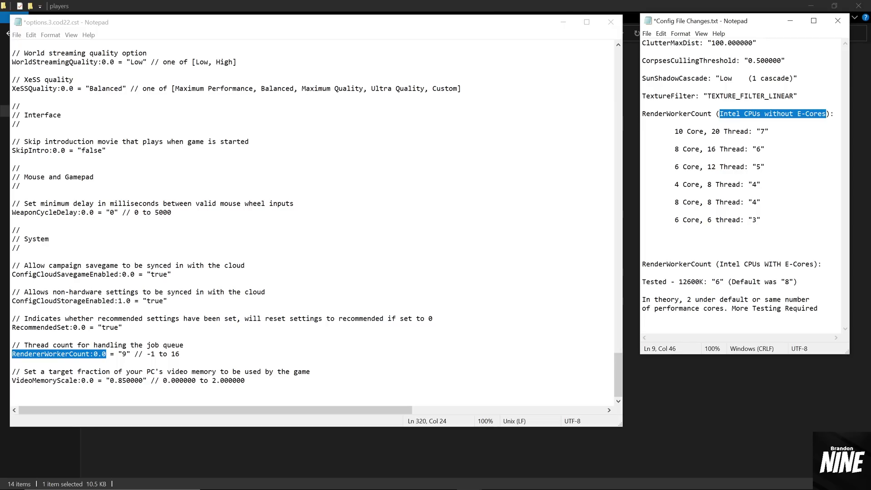
{"action": "left_click_drag", "start_coordinate": [762, 219], "coordinate": [674, 131]}
{"action": "left_click", "coordinate": [724, 167]}
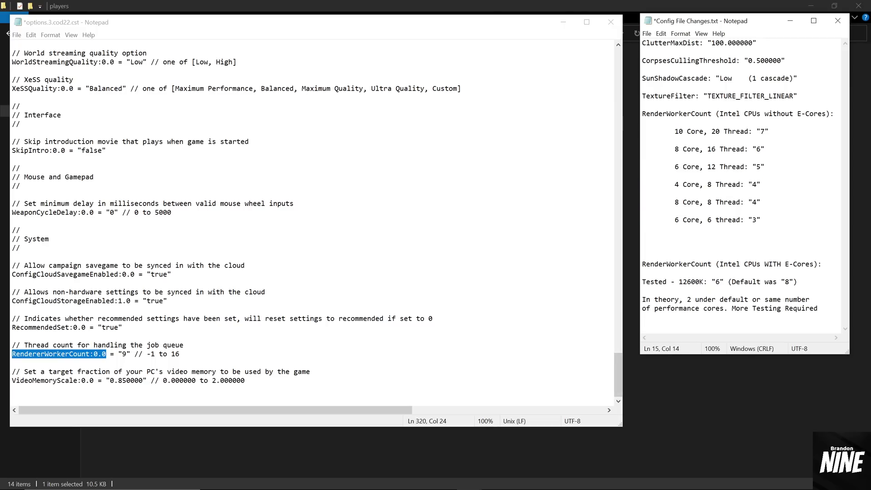
{"action": "double_click", "coordinate": [124, 354]}
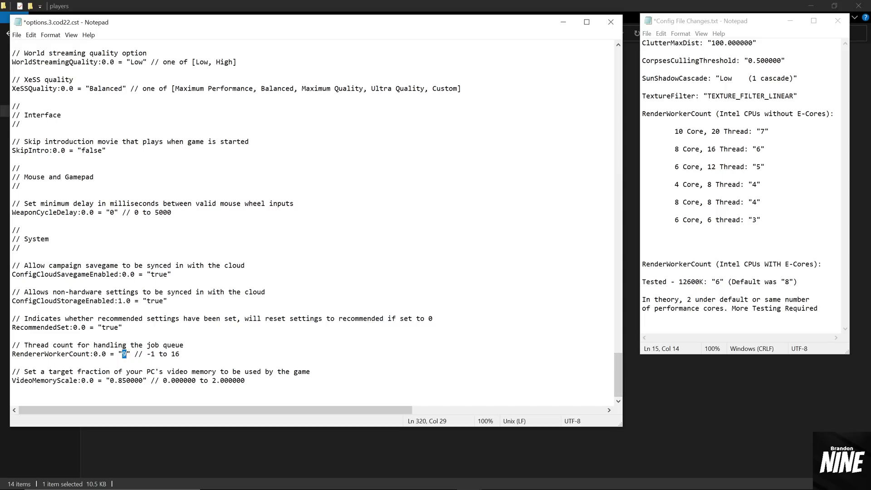
Check the CPU's core and logical processor counts in Task Manager and match them to the corresponding line in the notes.
{"action": "mouse_move", "coordinate": [570, 485]}
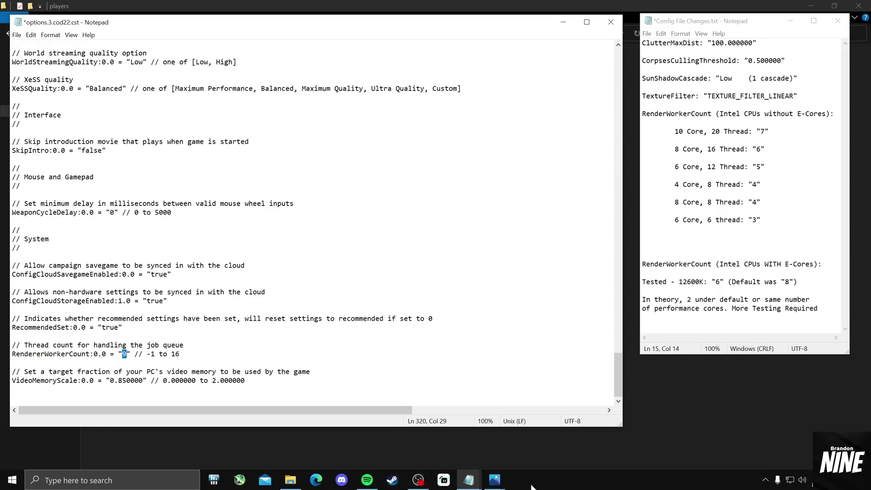
{"action": "right_click", "coordinate": [576, 481]}
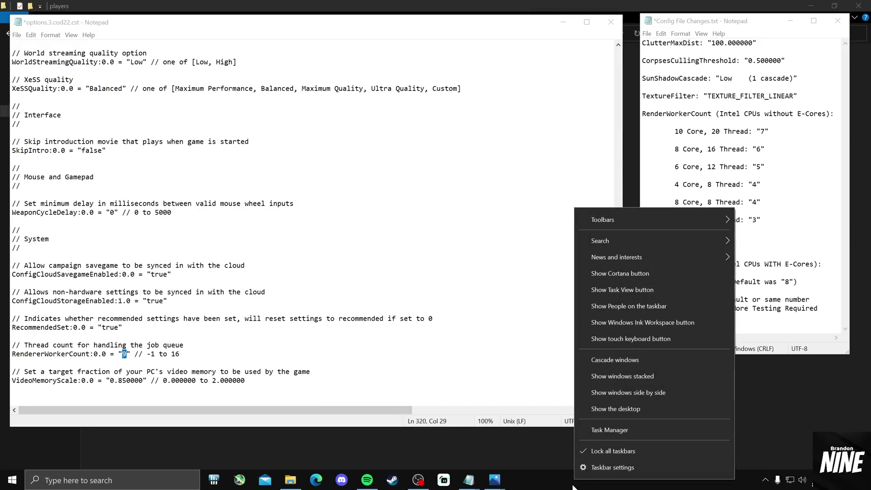
{"action": "left_click", "coordinate": [613, 435]}
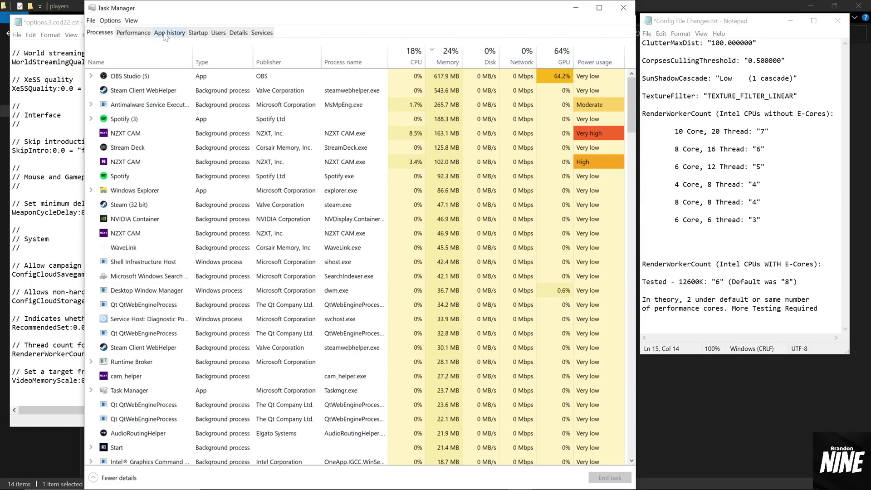
{"action": "left_click", "coordinate": [134, 34]}
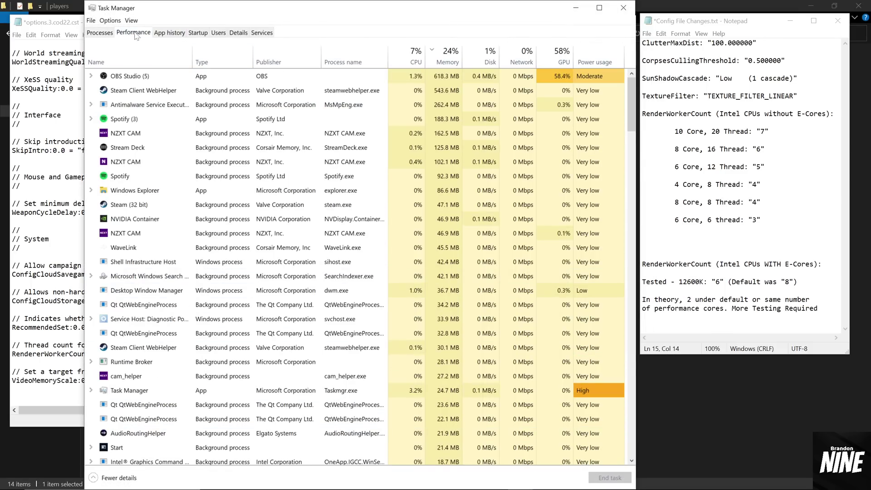
{"action": "left_click", "coordinate": [136, 59]}
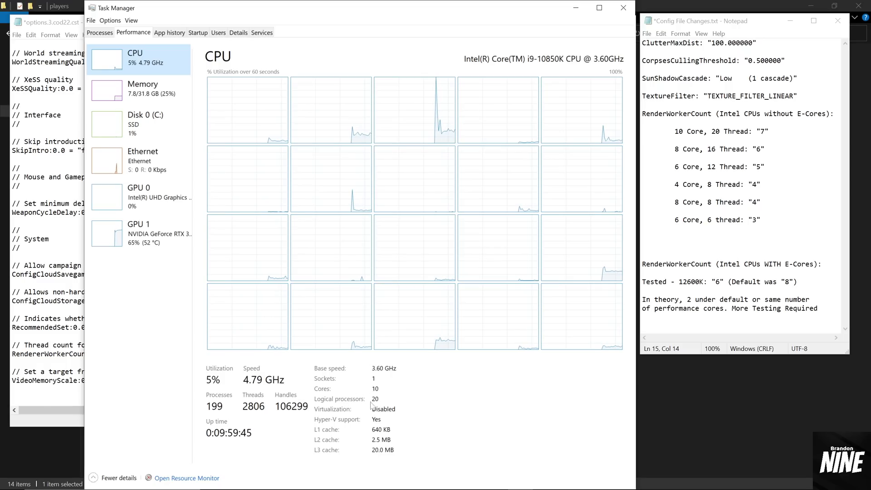
{"action": "left_click_drag", "start_coordinate": [675, 131], "coordinate": [769, 131]}
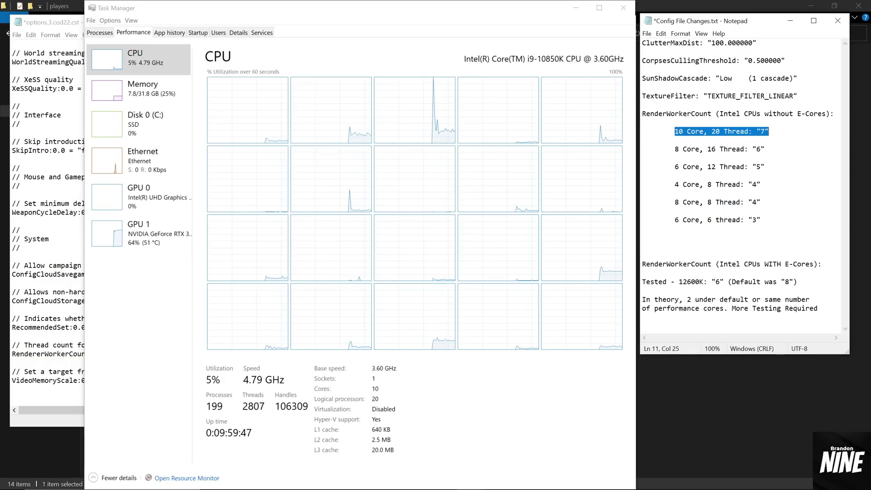
{"action": "left_click", "coordinate": [726, 140]}
Return to the options file and set RendererWorkerCount to 7.
{"action": "left_click", "coordinate": [64, 31]}
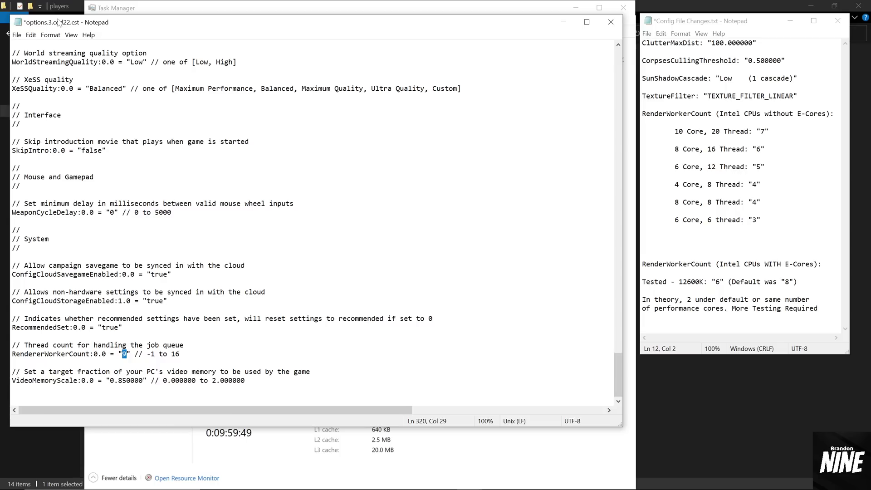
{"action": "double_click", "coordinate": [123, 354]}
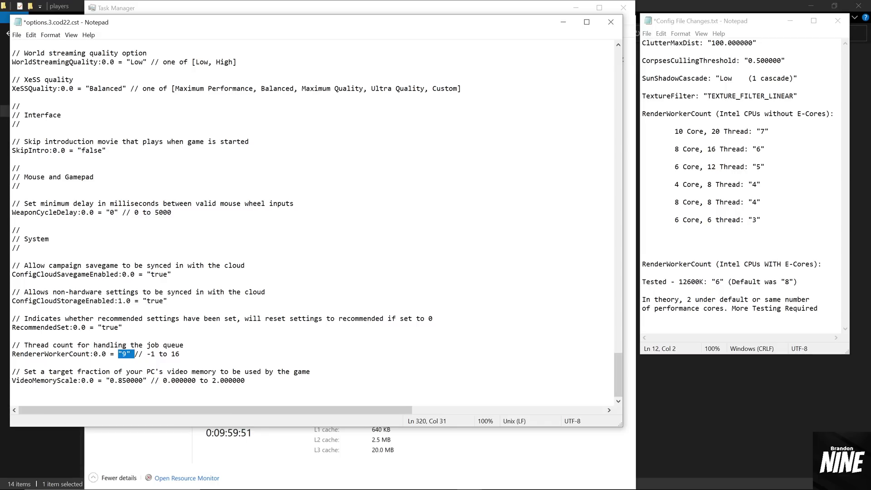
{"action": "left_click_drag", "start_coordinate": [121, 354], "coordinate": [126, 354]}
{"action": "left_click", "coordinate": [765, 131]}
{"action": "left_click", "coordinate": [127, 354]}
{"action": "key", "text": "BackSpace"}
{"action": "type", "text": "7"}
{"action": "left_click", "coordinate": [180, 353]}
Review the notes' RenderWorkerCount recommendations for Intel CPUs without and with E-Cores, including the 12600K example and the rule relative to the default.
{"action": "left_click_drag", "start_coordinate": [761, 220], "coordinate": [675, 131]}
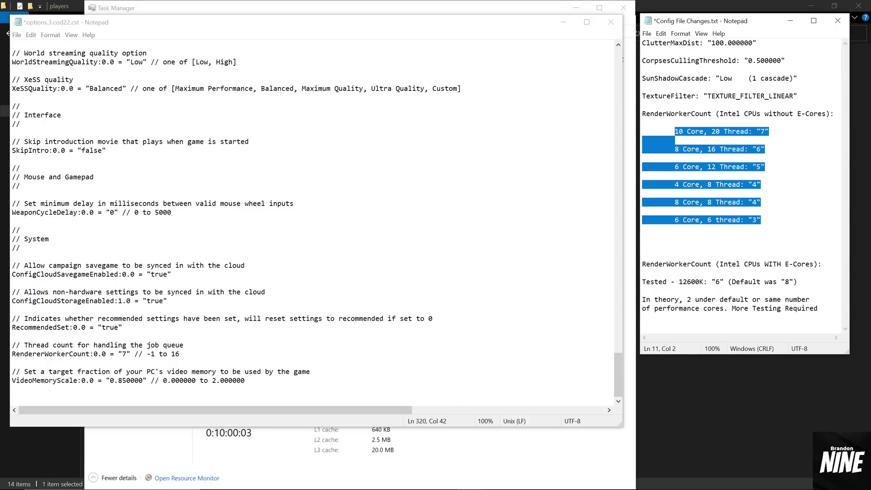
{"action": "left_click", "coordinate": [645, 228]}
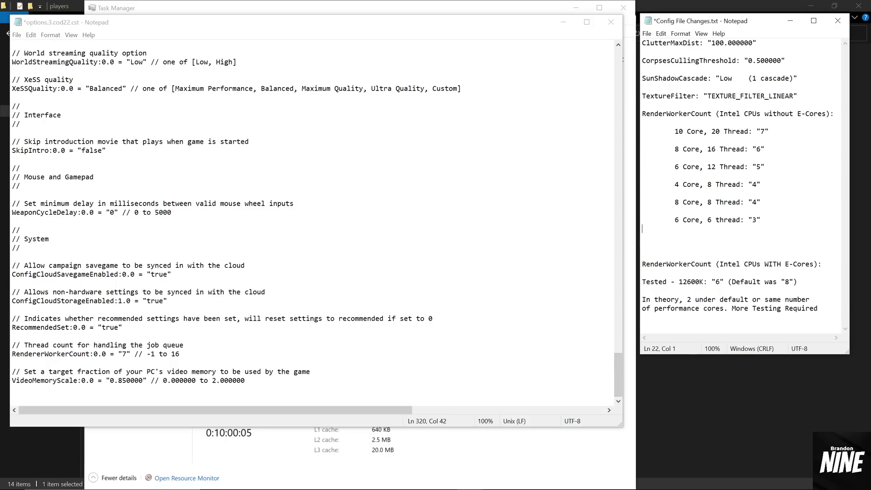
{"action": "left_click_drag", "start_coordinate": [723, 113], "coordinate": [818, 113]}
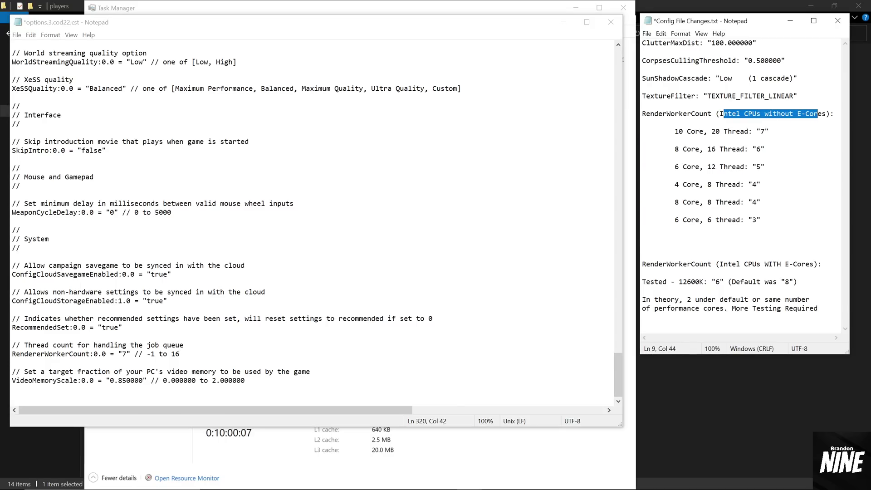
{"action": "left_click", "coordinate": [826, 114]}
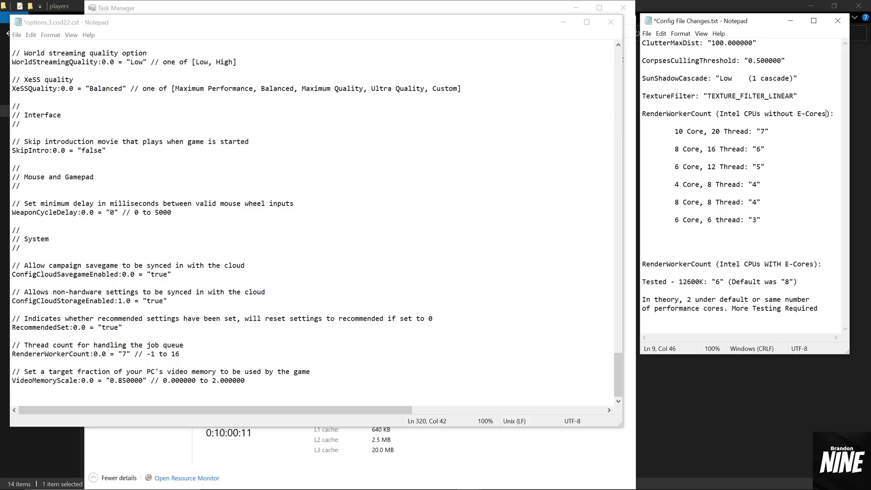
{"action": "left_click_drag", "start_coordinate": [719, 264], "coordinate": [814, 265]}
{"action": "left_click", "coordinate": [761, 265]}
{"action": "left_click_drag", "start_coordinate": [797, 282], "coordinate": [678, 282]}
{"action": "left_click", "coordinate": [678, 282]}
{"action": "double_click", "coordinate": [787, 282]}
{"action": "double_click", "coordinate": [718, 281]}
{"action": "left_click_drag", "start_coordinate": [687, 299], "coordinate": [749, 299]}
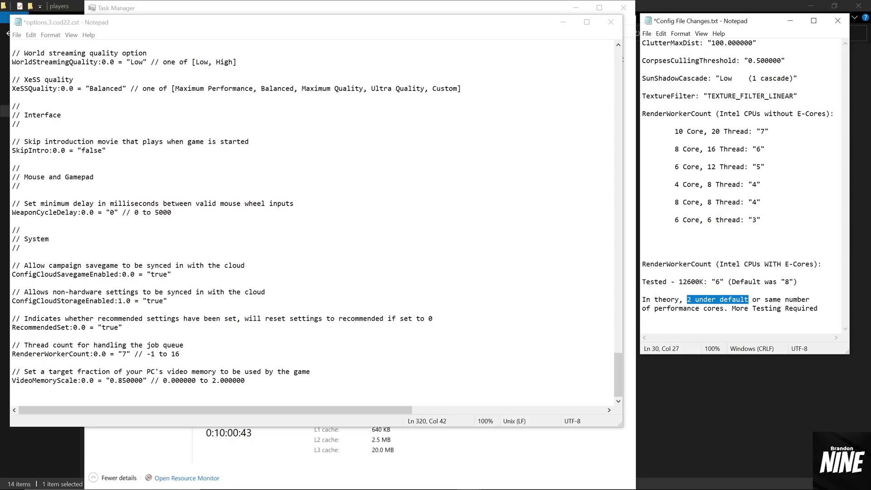
{"action": "left_click", "coordinate": [786, 282]}
{"action": "left_click_drag", "start_coordinate": [654, 309], "coordinate": [720, 282]}
{"action": "left_click", "coordinate": [717, 281]}
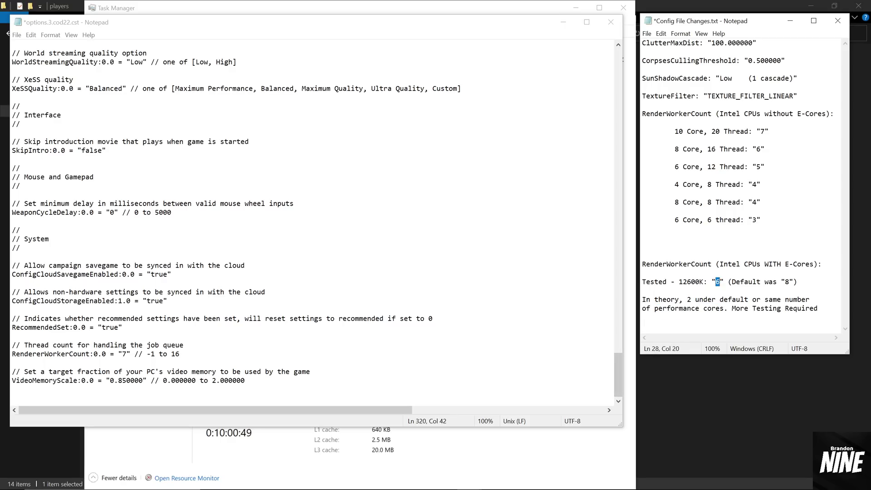
{"action": "left_click", "coordinate": [127, 354]}
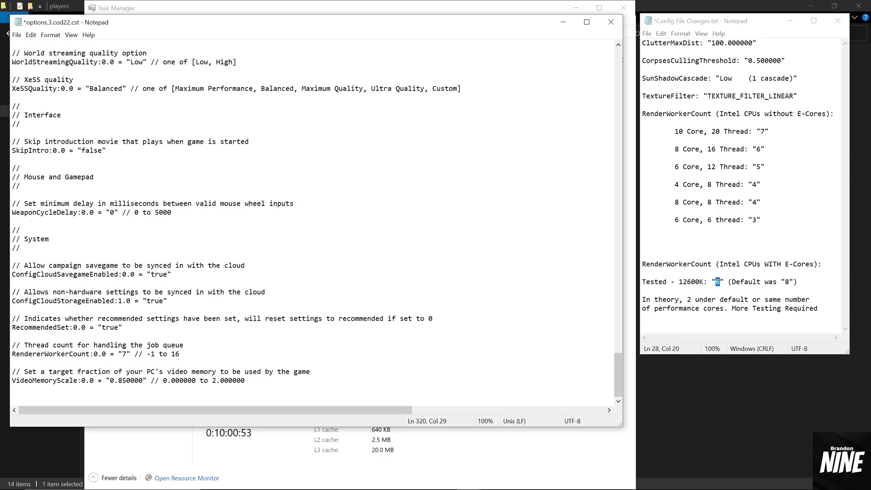
Compare the notes' tested 12600K worker count with its default and the performance-core rule for Intel CPUs with E-Cores.
{"action": "double_click", "coordinate": [788, 282]}
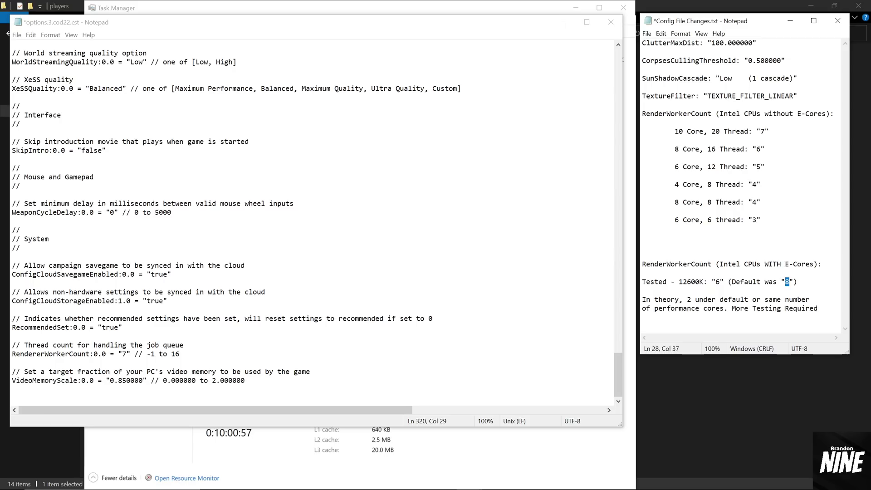
{"action": "double_click", "coordinate": [718, 282]}
{"action": "key", "text": "Right"}
{"action": "left_click", "coordinate": [716, 282]}
{"action": "double_click", "coordinate": [787, 282]}
{"action": "left_click_drag", "start_coordinate": [725, 308], "coordinate": [655, 309]}
{"action": "left_click", "coordinate": [722, 309]}
{"action": "left_click_drag", "start_coordinate": [725, 309], "coordinate": [654, 309]}
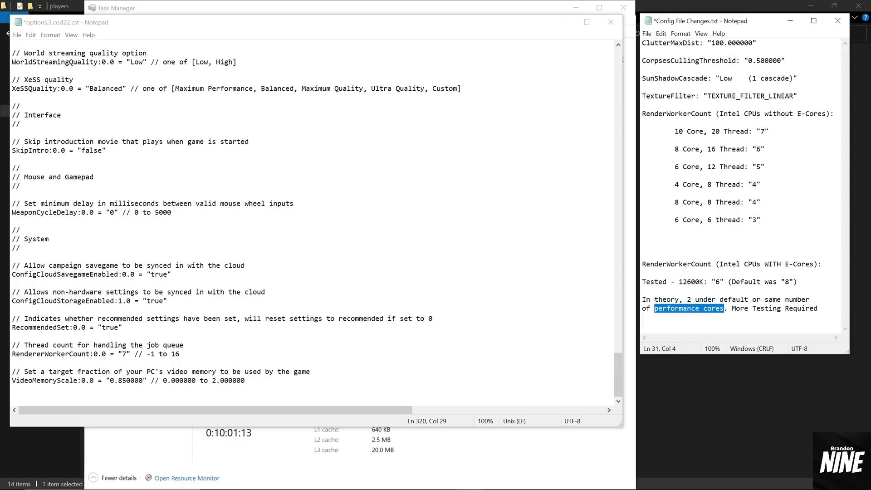
{"action": "left_click", "coordinate": [725, 308]}
{"action": "left_click_drag", "start_coordinate": [725, 309], "coordinate": [654, 308]}
Check the notes' list for Intel CPUs without E-Cores, enter 7 for RendererWorkerCount and save options.3.cod22.cst.
{"action": "key", "text": "alt+Tab"}
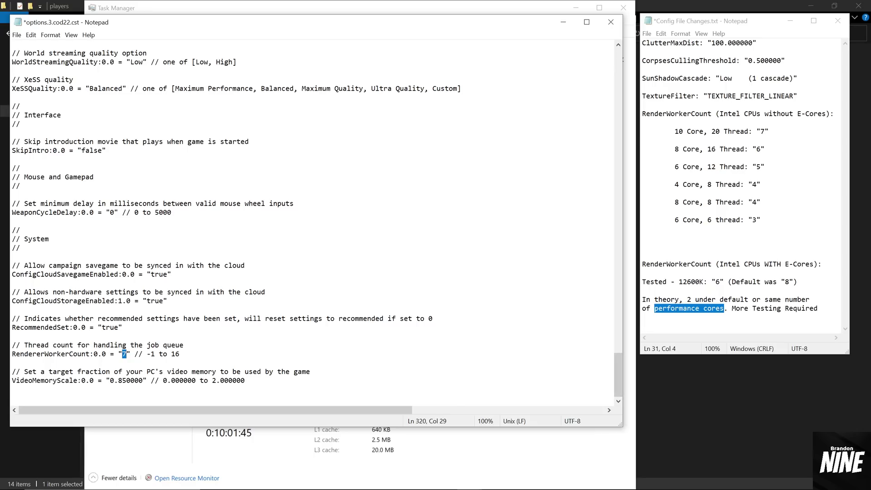
{"action": "left_click", "coordinate": [644, 114]}
{"action": "left_click_drag", "start_coordinate": [643, 114], "coordinate": [733, 131]}
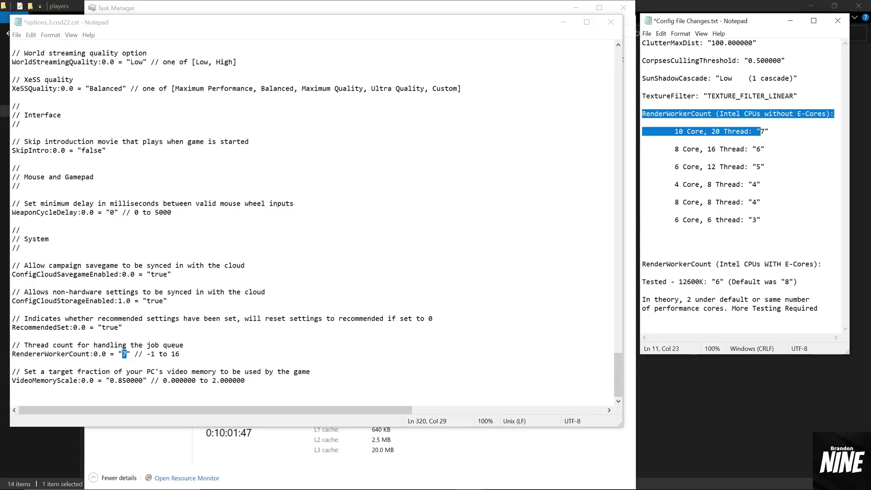
{"action": "left_click", "coordinate": [757, 167]}
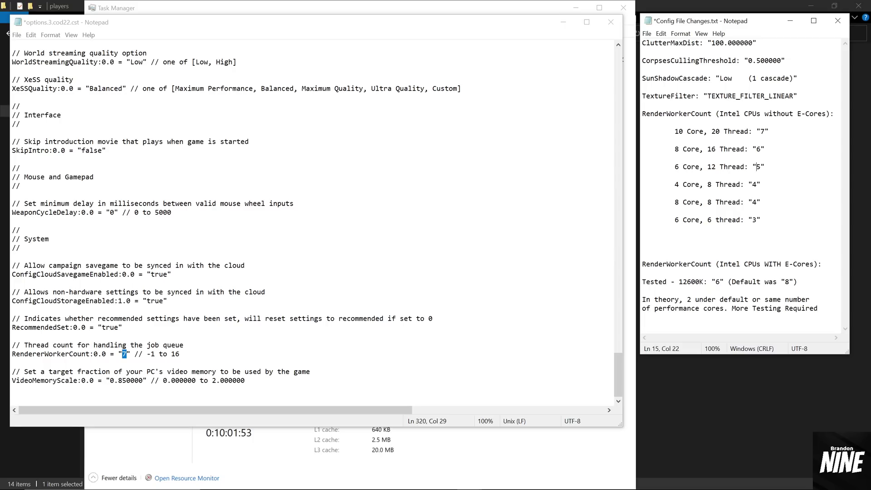
{"action": "key", "text": "alt+Tab"}
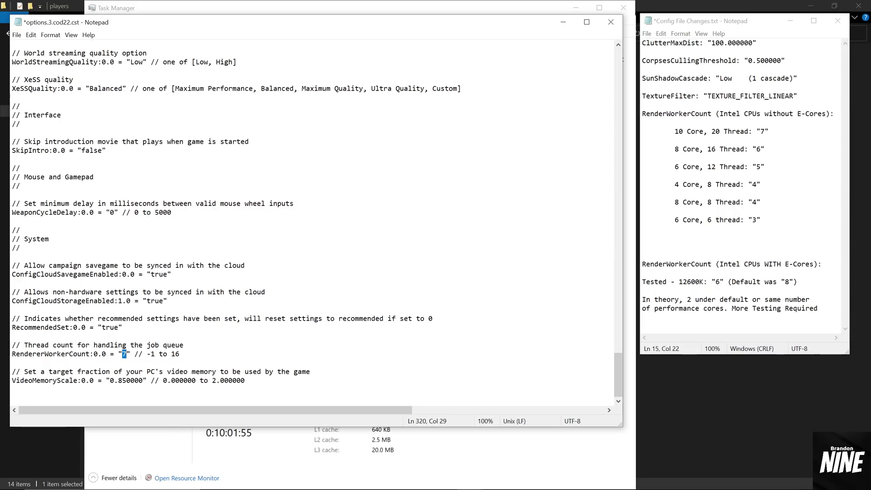
{"action": "type", "text": "7"}
{"action": "left_click", "coordinate": [18, 37]}
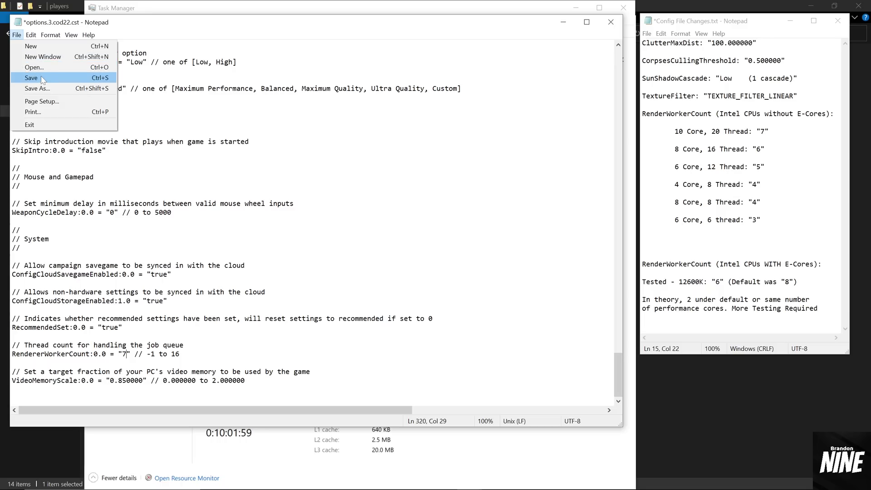
{"action": "mouse_move", "coordinate": [30, 35]}
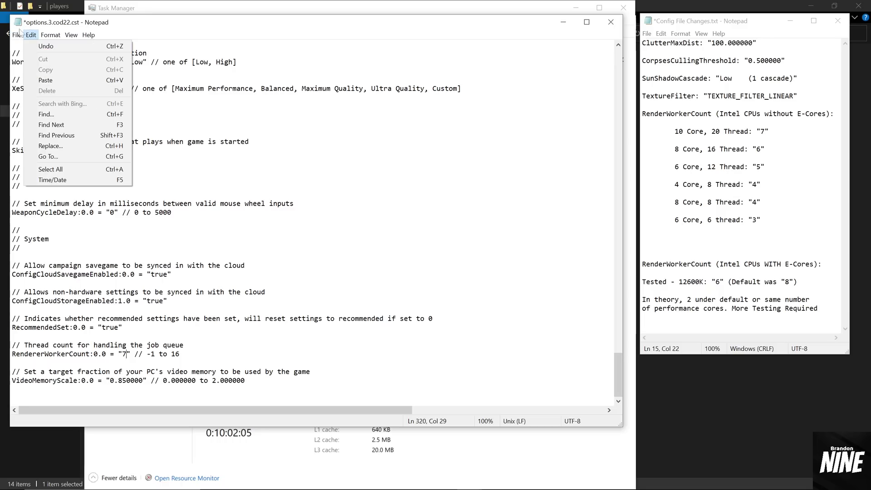
{"action": "left_click", "coordinate": [36, 78]}
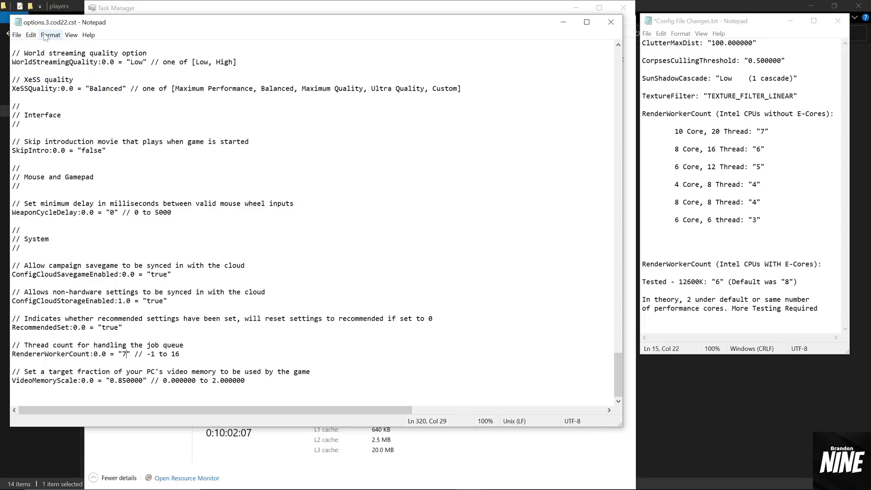
Close the options file, Task Manager and the players folder, cancelling the notes' closing and moving them off the screen.
{"action": "left_click", "coordinate": [607, 24]}
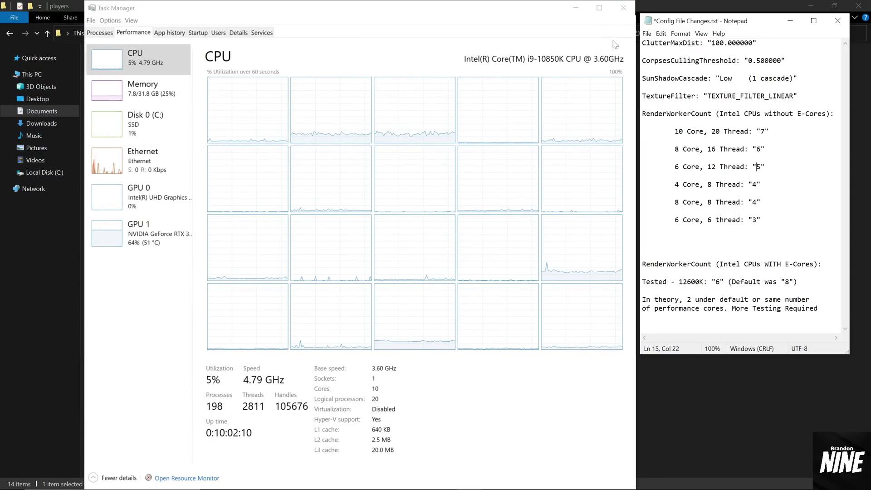
{"action": "left_click", "coordinate": [623, 7]}
{"action": "left_click", "coordinate": [838, 22]}
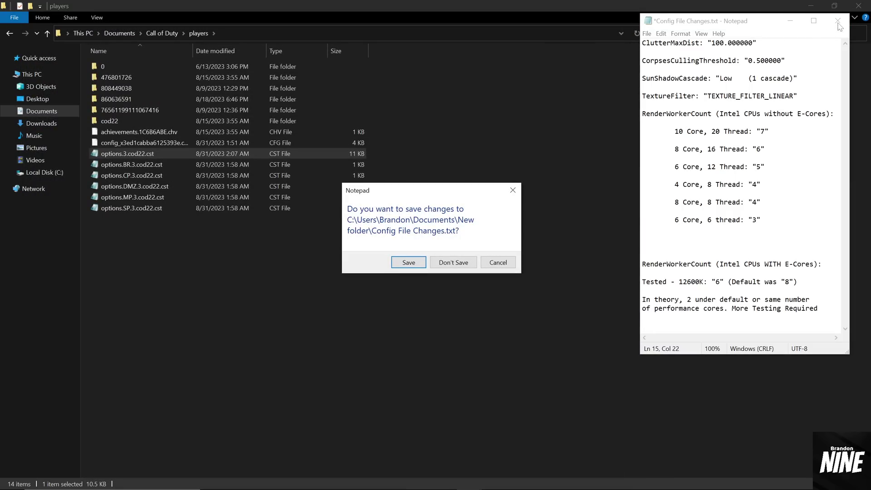
{"action": "left_click", "coordinate": [497, 263]}
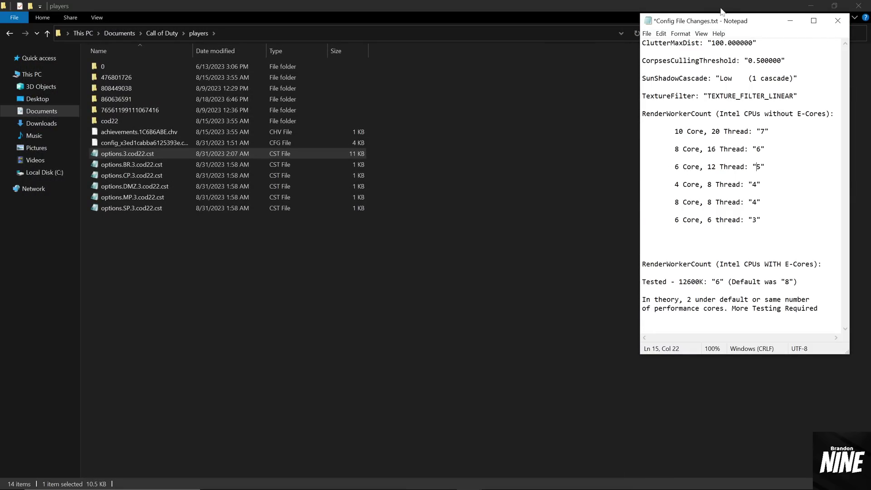
{"action": "left_click_drag", "start_coordinate": [709, 21], "coordinate": [870, 20]}
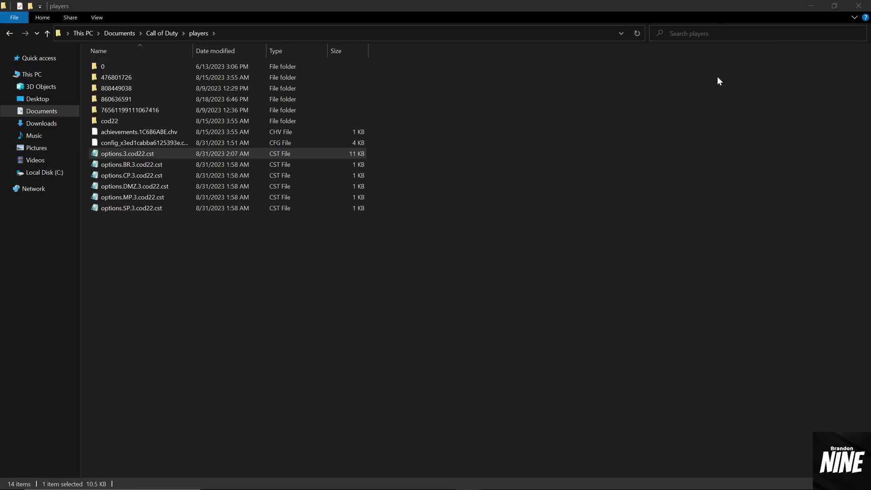
{"action": "left_click", "coordinate": [860, 6]}
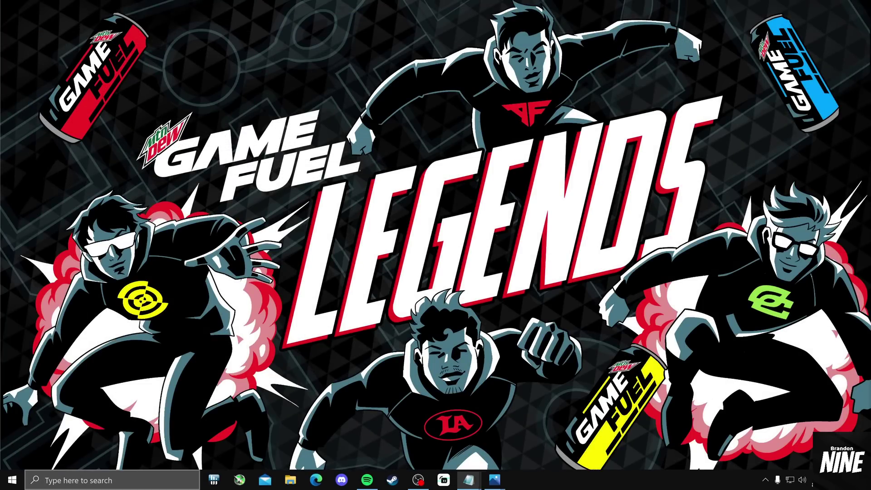
Open the Windows Background apps settings and review the main switch and the list of individual apps.
{"action": "left_click", "coordinate": [109, 479]}
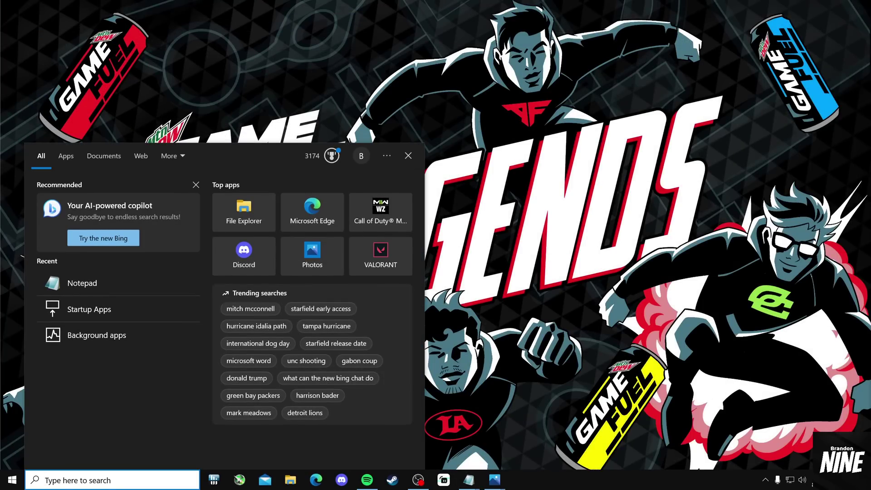
{"action": "left_click", "coordinate": [100, 336]}
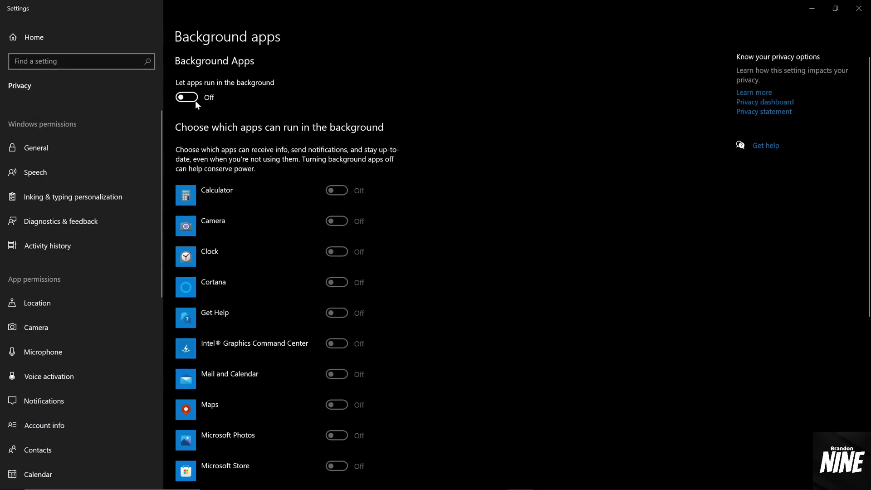
{"action": "scroll", "coordinate": [377, 140], "scroll_direction": "down", "scroll_amount": 7}
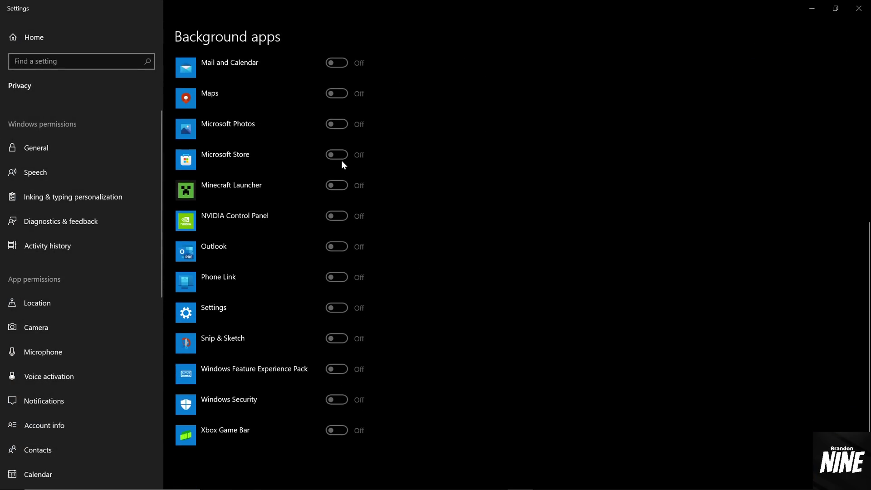
{"action": "scroll", "coordinate": [300, 423], "scroll_direction": "up", "scroll_amount": 7}
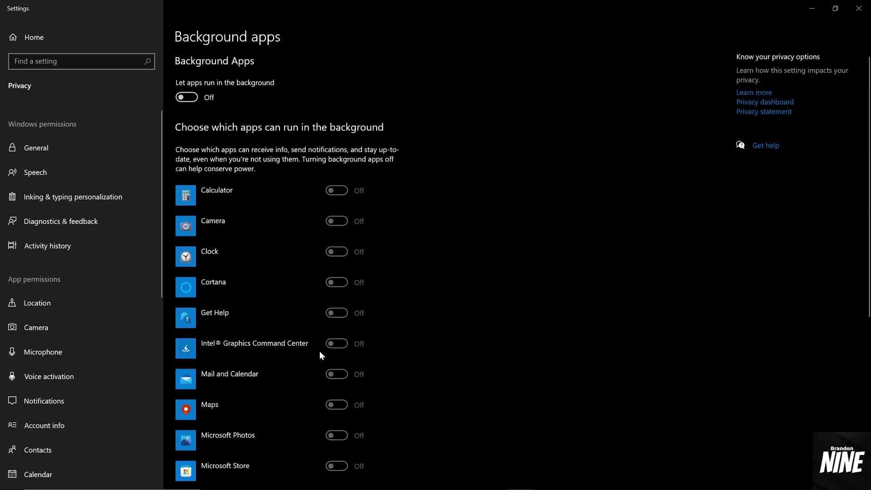
{"action": "scroll", "coordinate": [340, 190], "scroll_direction": "down", "scroll_amount": 7}
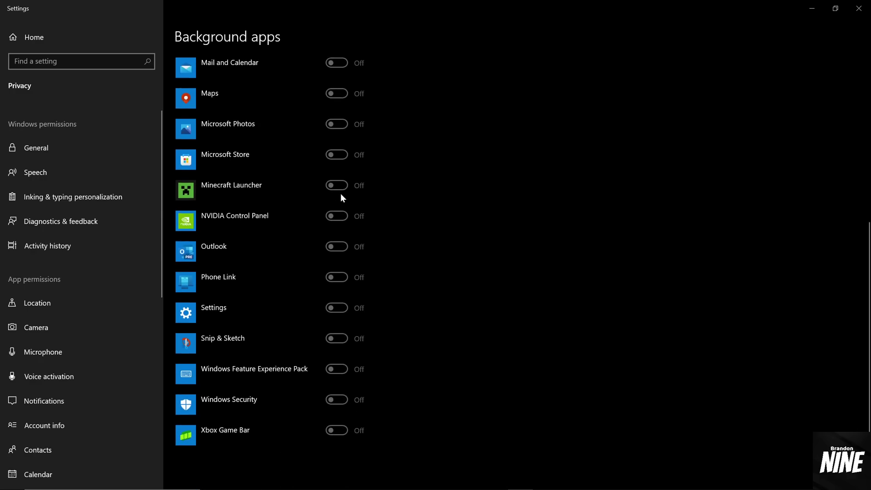
{"action": "scroll", "coordinate": [341, 194], "scroll_direction": "up", "scroll_amount": 7}
Turn on letting apps run in the background to inspect the individual app switches, and turn it back off.
{"action": "left_click", "coordinate": [191, 102]}
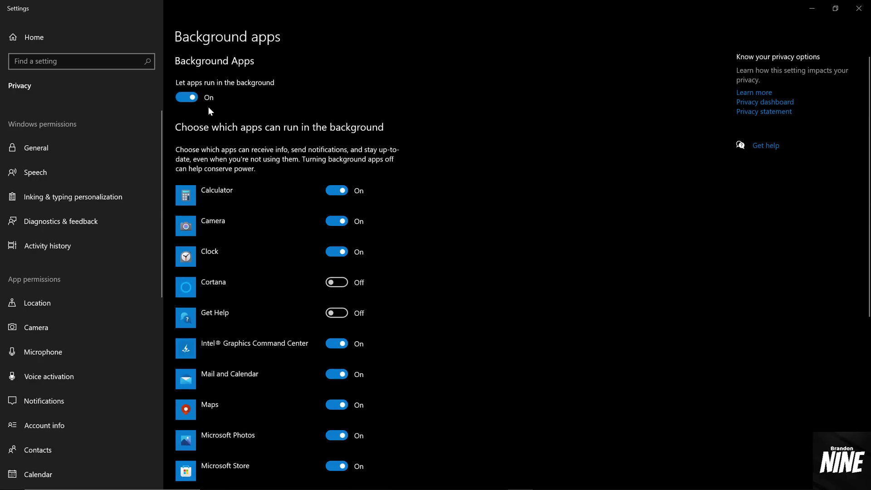
{"action": "scroll", "coordinate": [371, 230], "scroll_direction": "down", "scroll_amount": 3}
{"action": "scroll", "coordinate": [352, 218], "scroll_direction": "up", "scroll_amount": 3}
{"action": "left_click", "coordinate": [187, 98]}
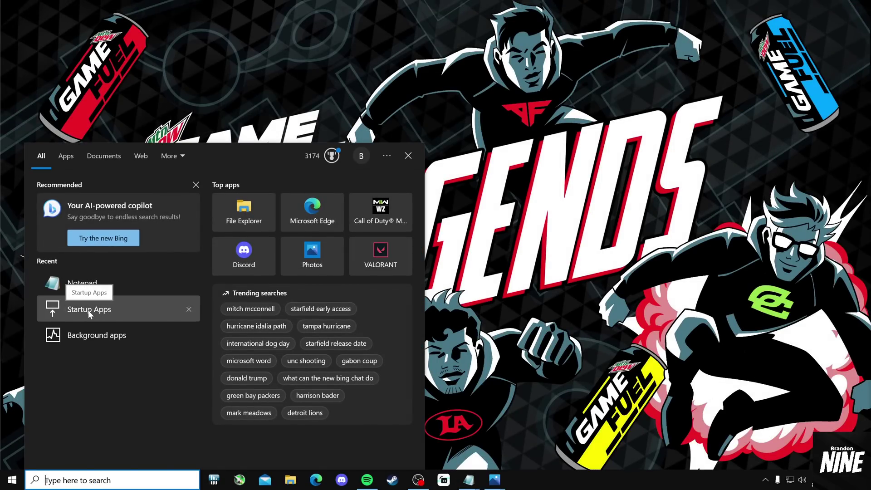
Open the Windows Startup Apps settings, review which apps start at login and their impact, and close Settings.
{"action": "left_click", "coordinate": [89, 309]}
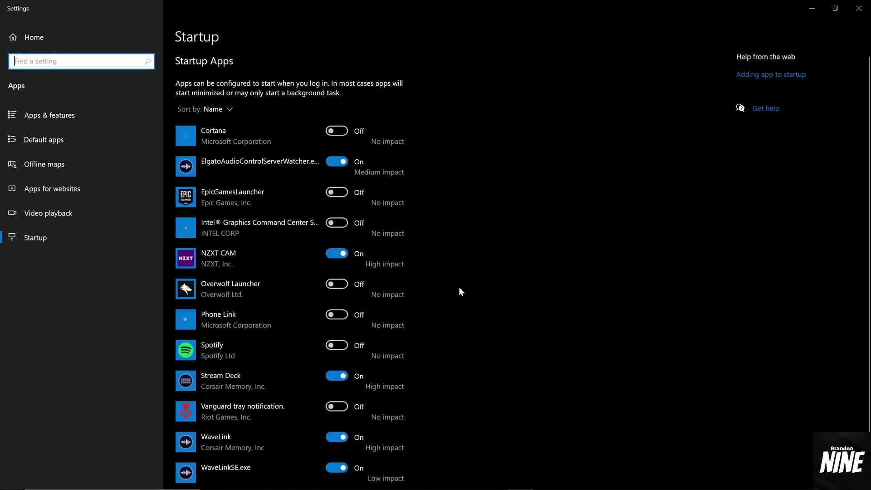
{"action": "left_click", "coordinate": [228, 75]}
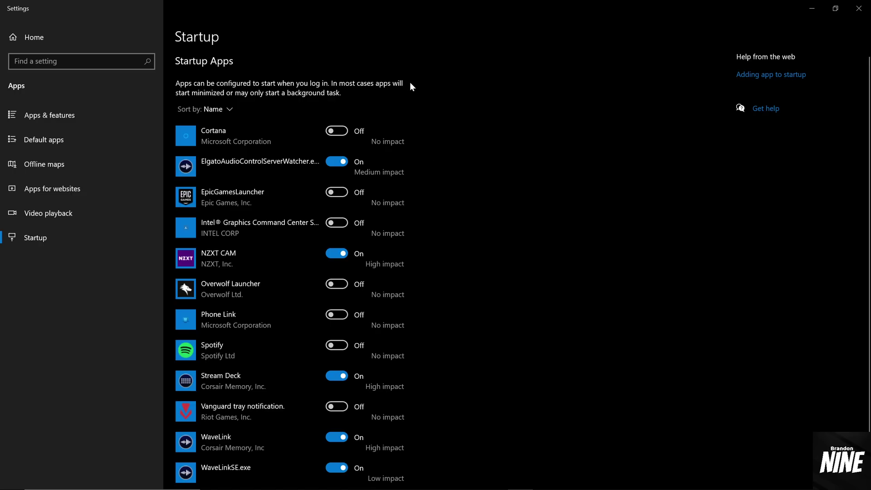
{"action": "scroll", "coordinate": [422, 182], "scroll_direction": "down", "scroll_amount": 2}
{"action": "scroll", "coordinate": [431, 123], "scroll_direction": "down", "scroll_amount": 2}
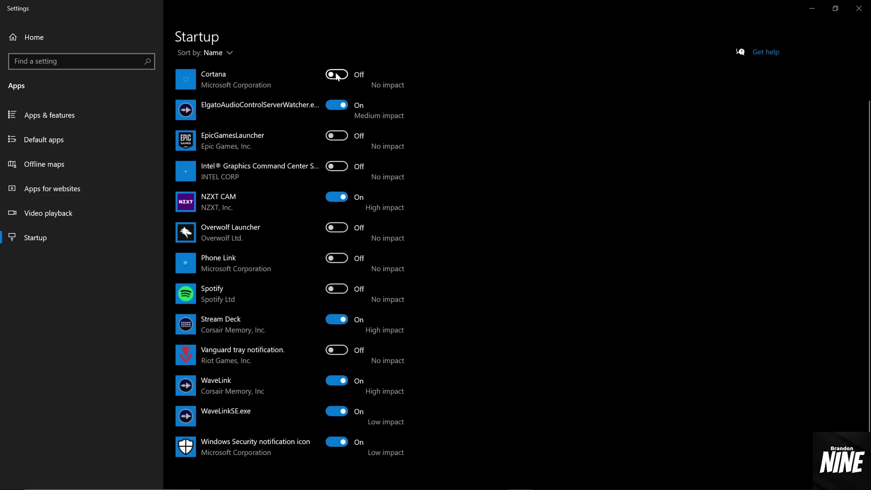
{"action": "scroll", "coordinate": [405, 283], "scroll_direction": "up", "scroll_amount": 2}
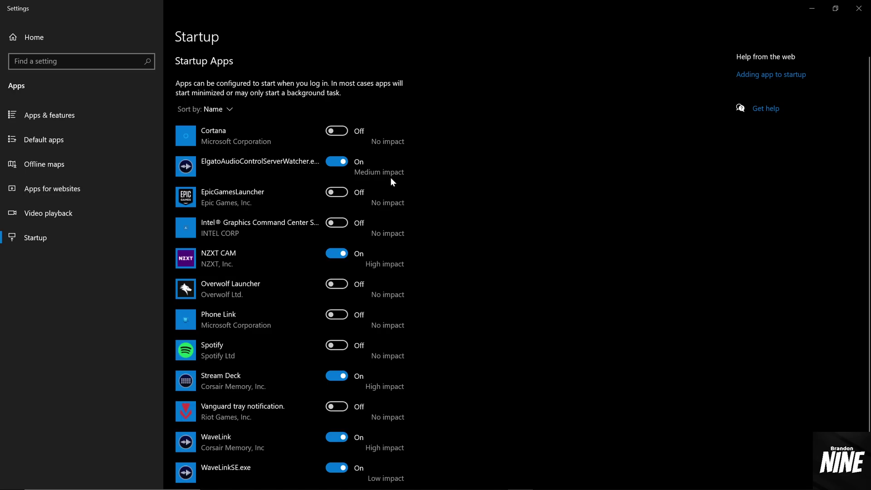
{"action": "scroll", "coordinate": [394, 238], "scroll_direction": "down", "scroll_amount": 2}
{"action": "scroll", "coordinate": [403, 239], "scroll_direction": "up", "scroll_amount": 2}
{"action": "scroll", "coordinate": [418, 242], "scroll_direction": "down", "scroll_amount": 2}
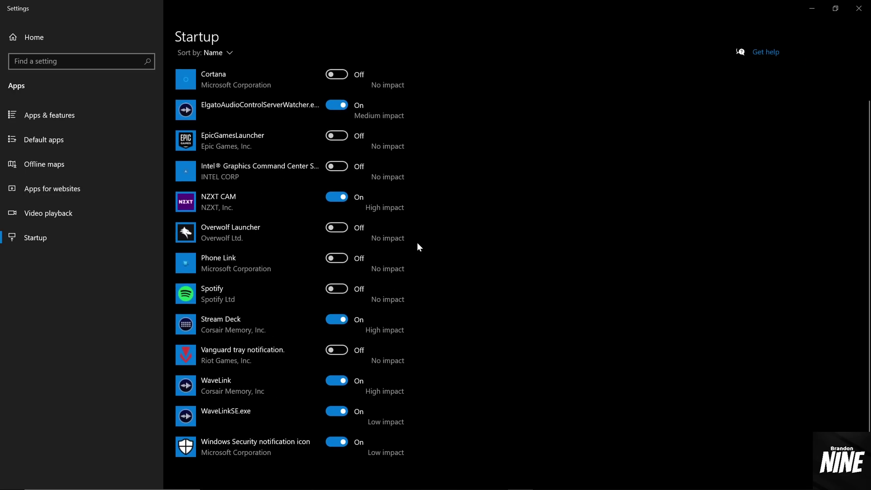
{"action": "scroll", "coordinate": [417, 242], "scroll_direction": "up", "scroll_amount": 2}
{"action": "left_click", "coordinate": [859, 8]}
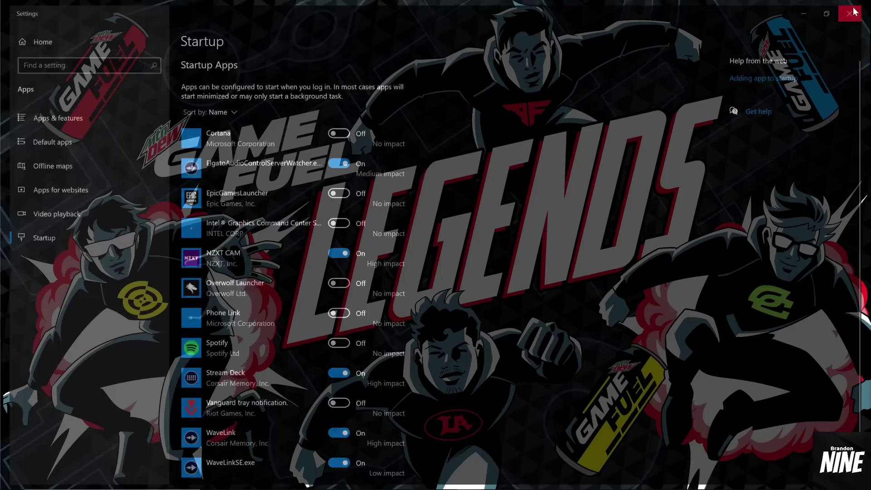